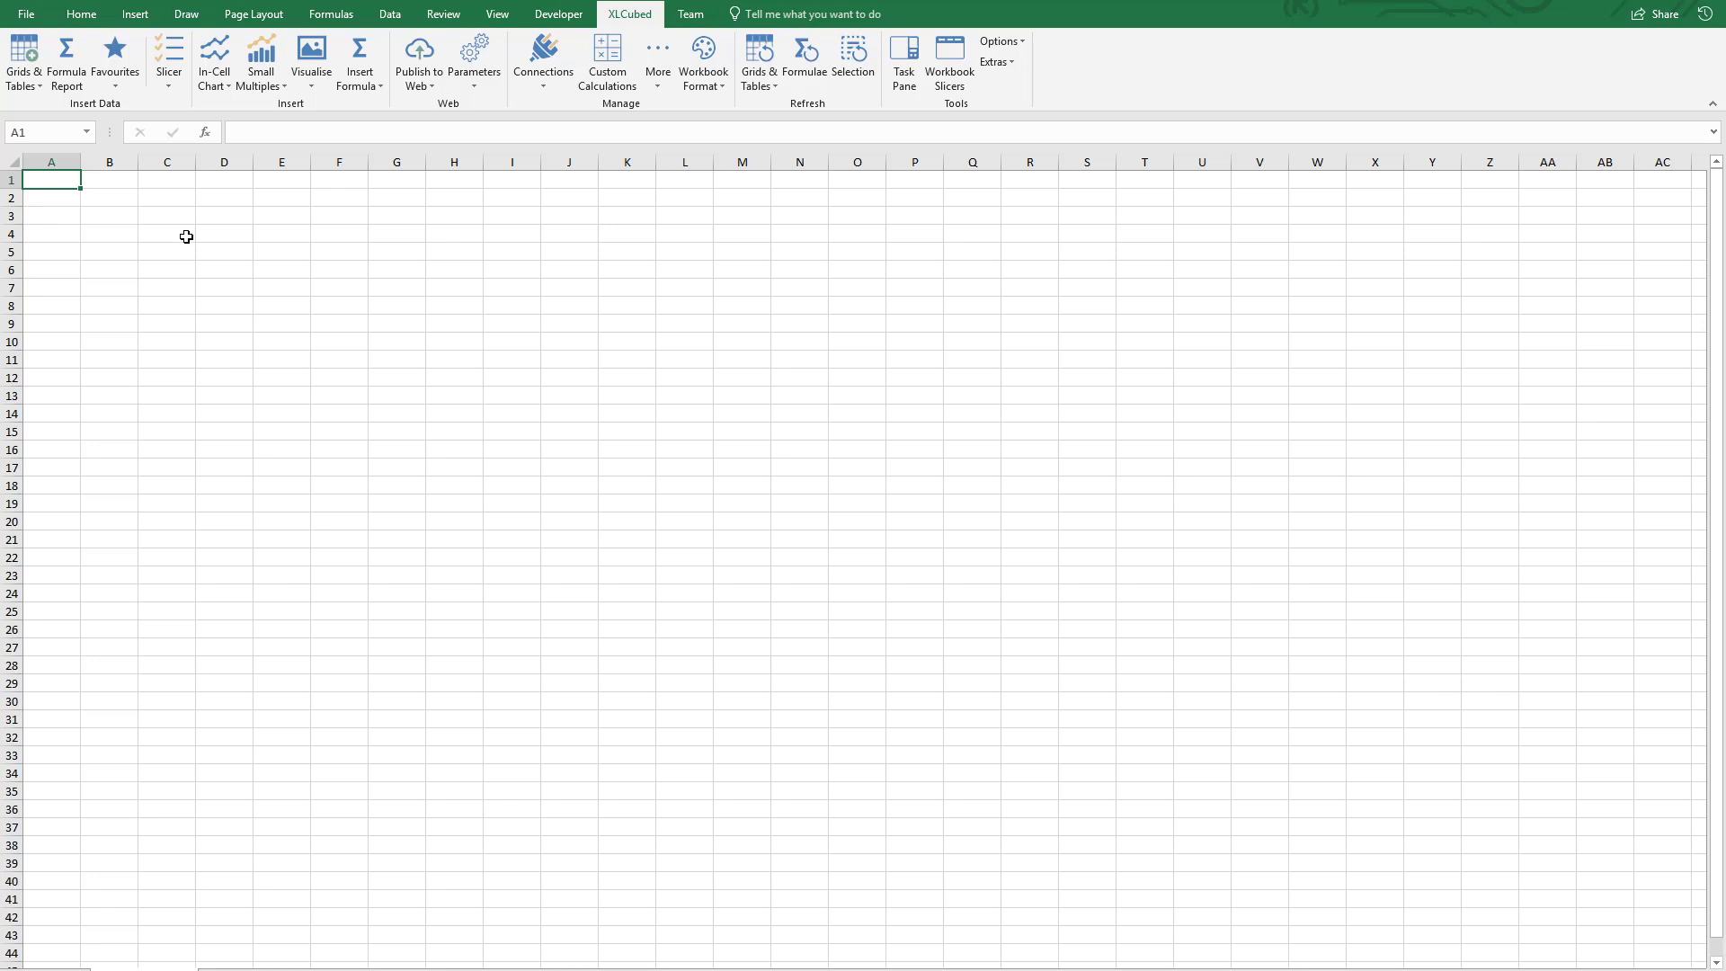
Insert an XLCubed small-multiples chart using Date.Calendar categories limited to CY 2016, CY 2017 and CY 2018
left_click(274, 63)
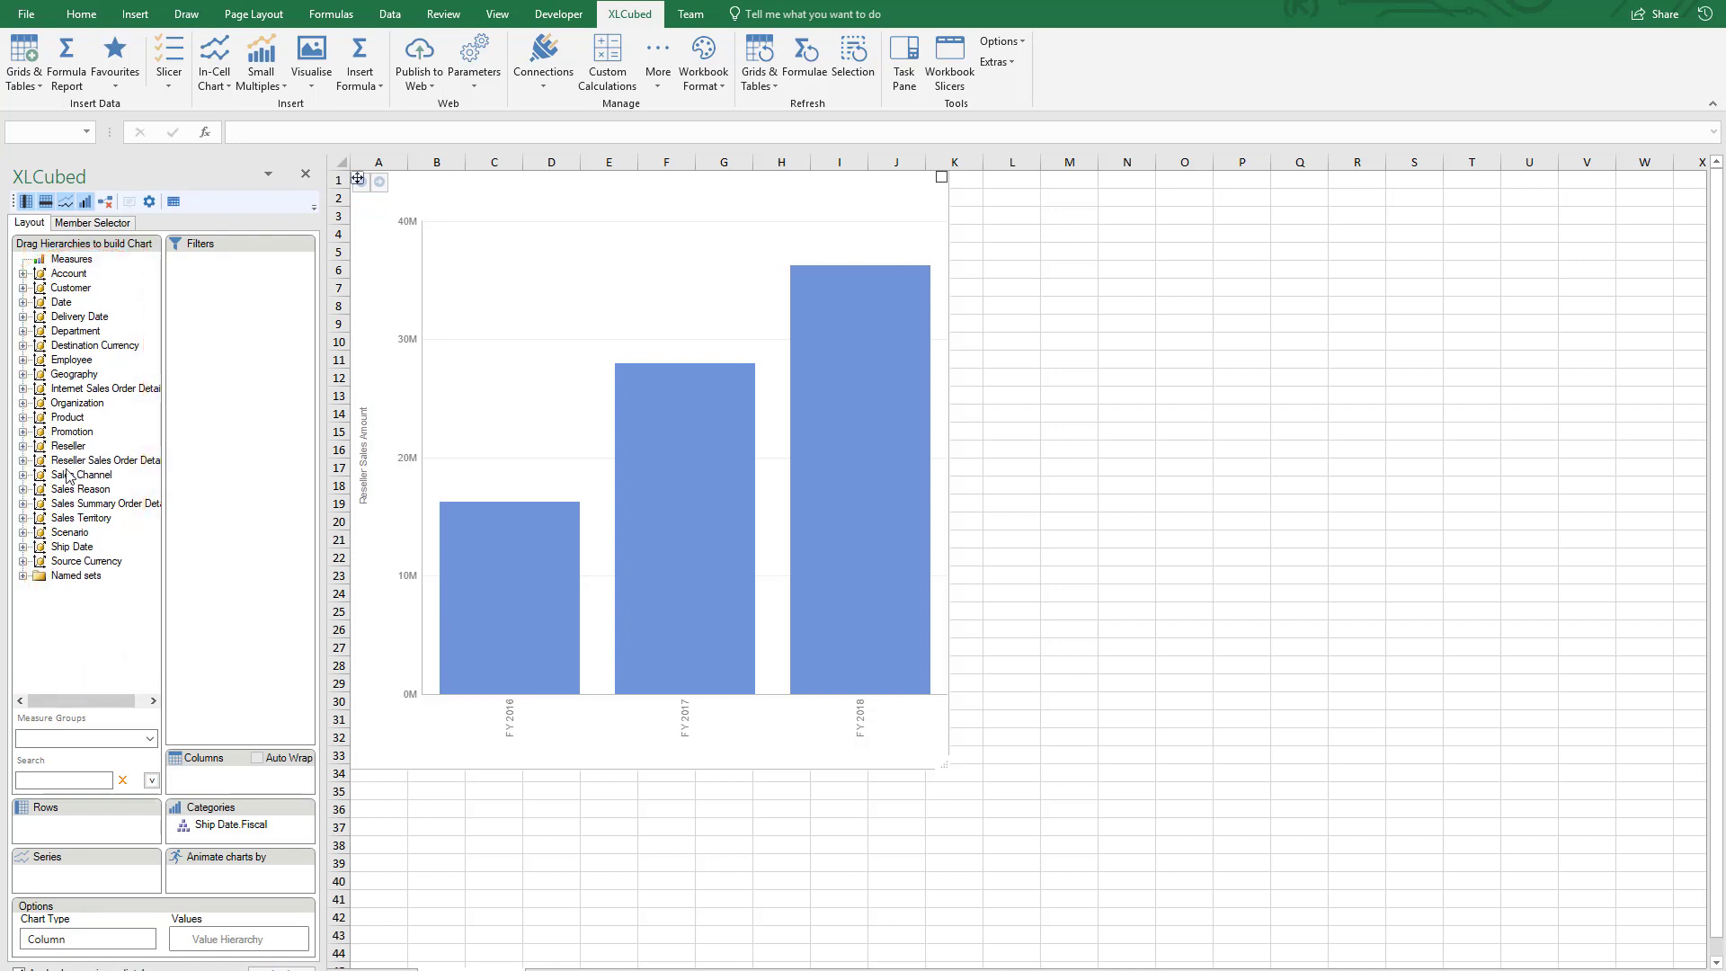
left_click(23, 302)
left_click(40, 316)
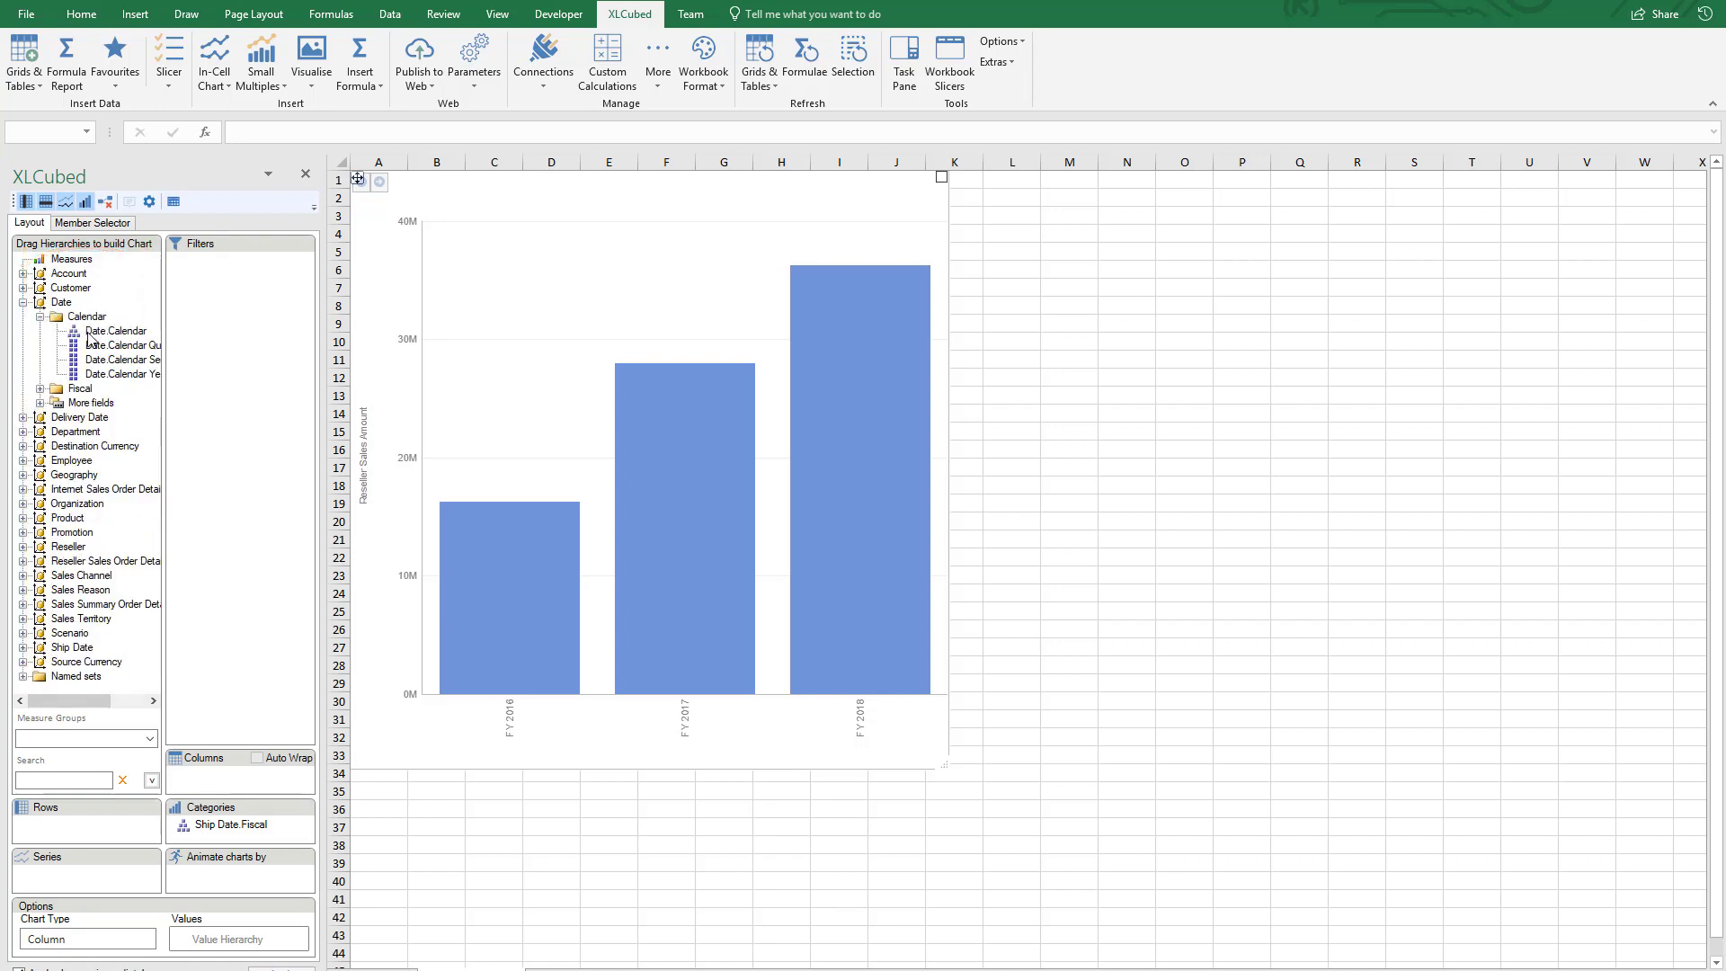
left_click_drag(106, 340, 213, 824)
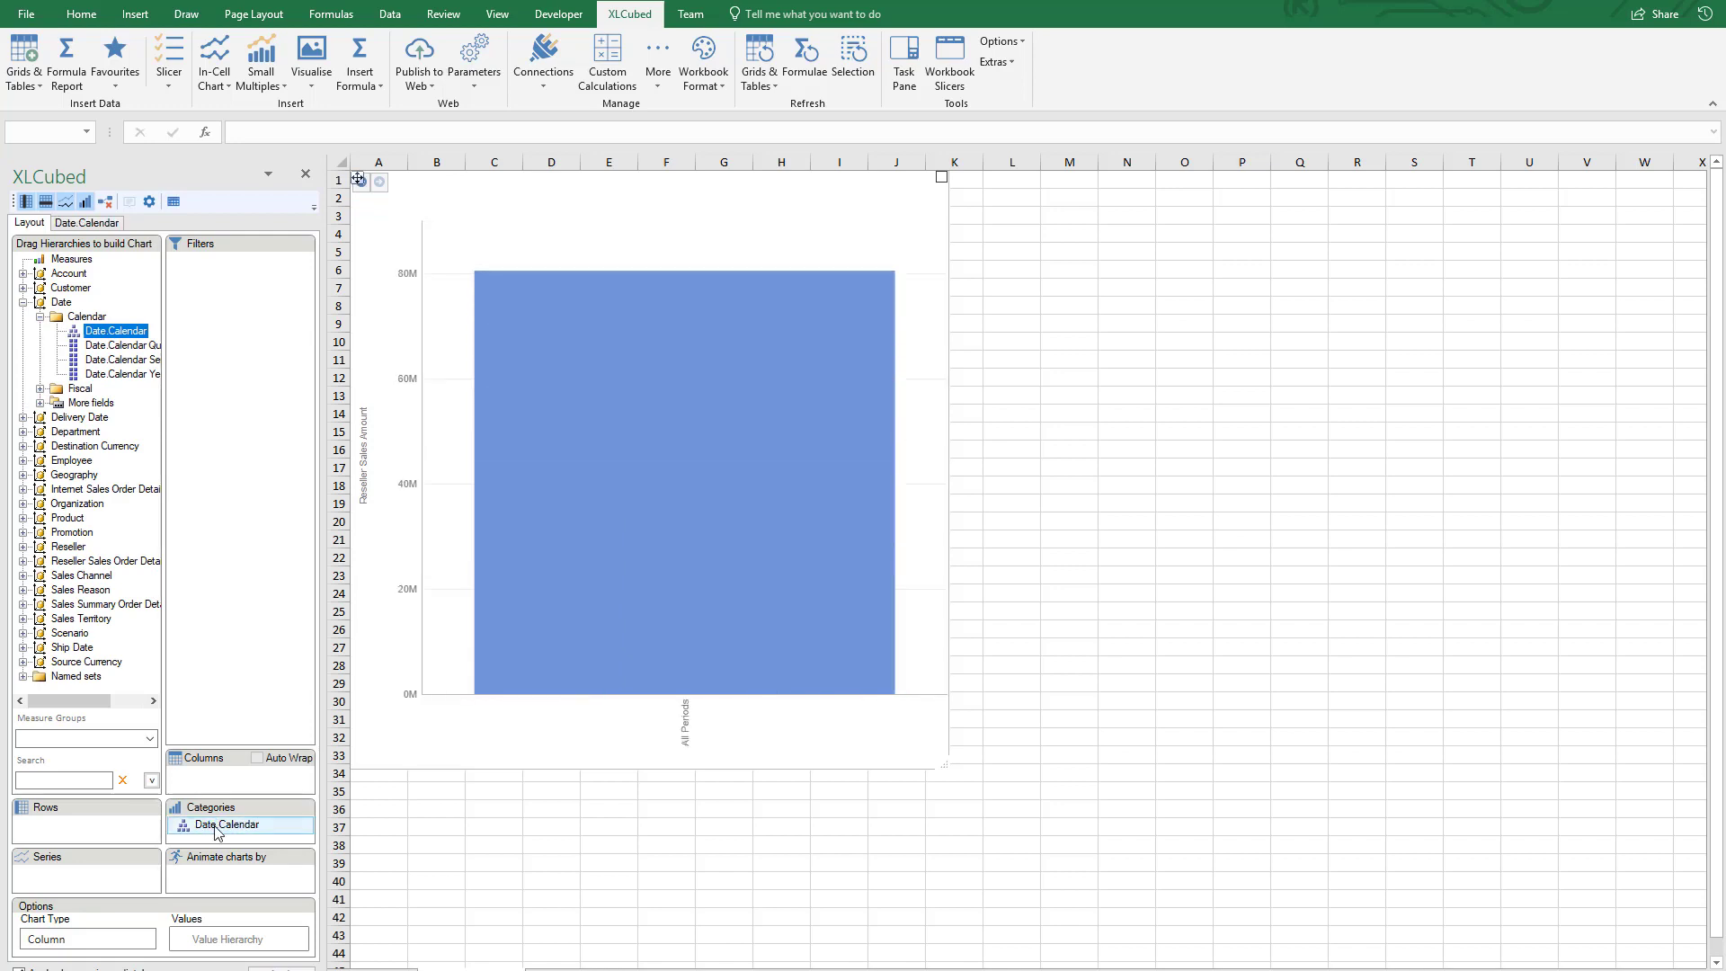
double_click(216, 832)
left_click(30, 320)
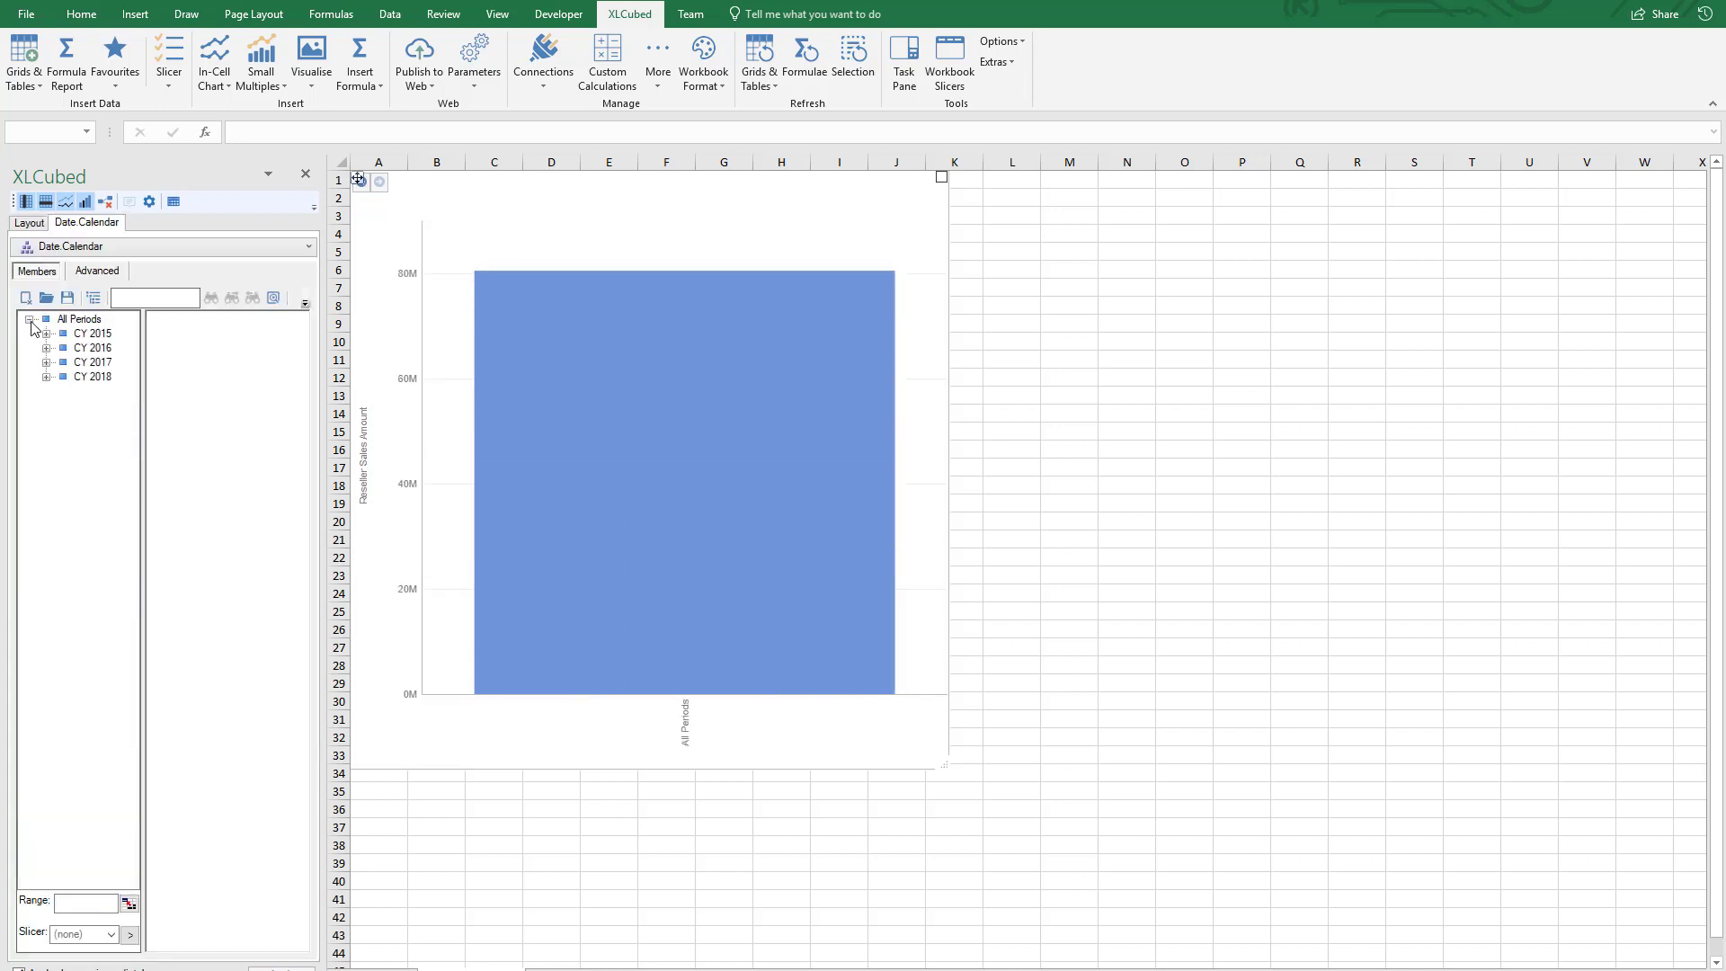
left_click_drag(90, 347, 171, 385)
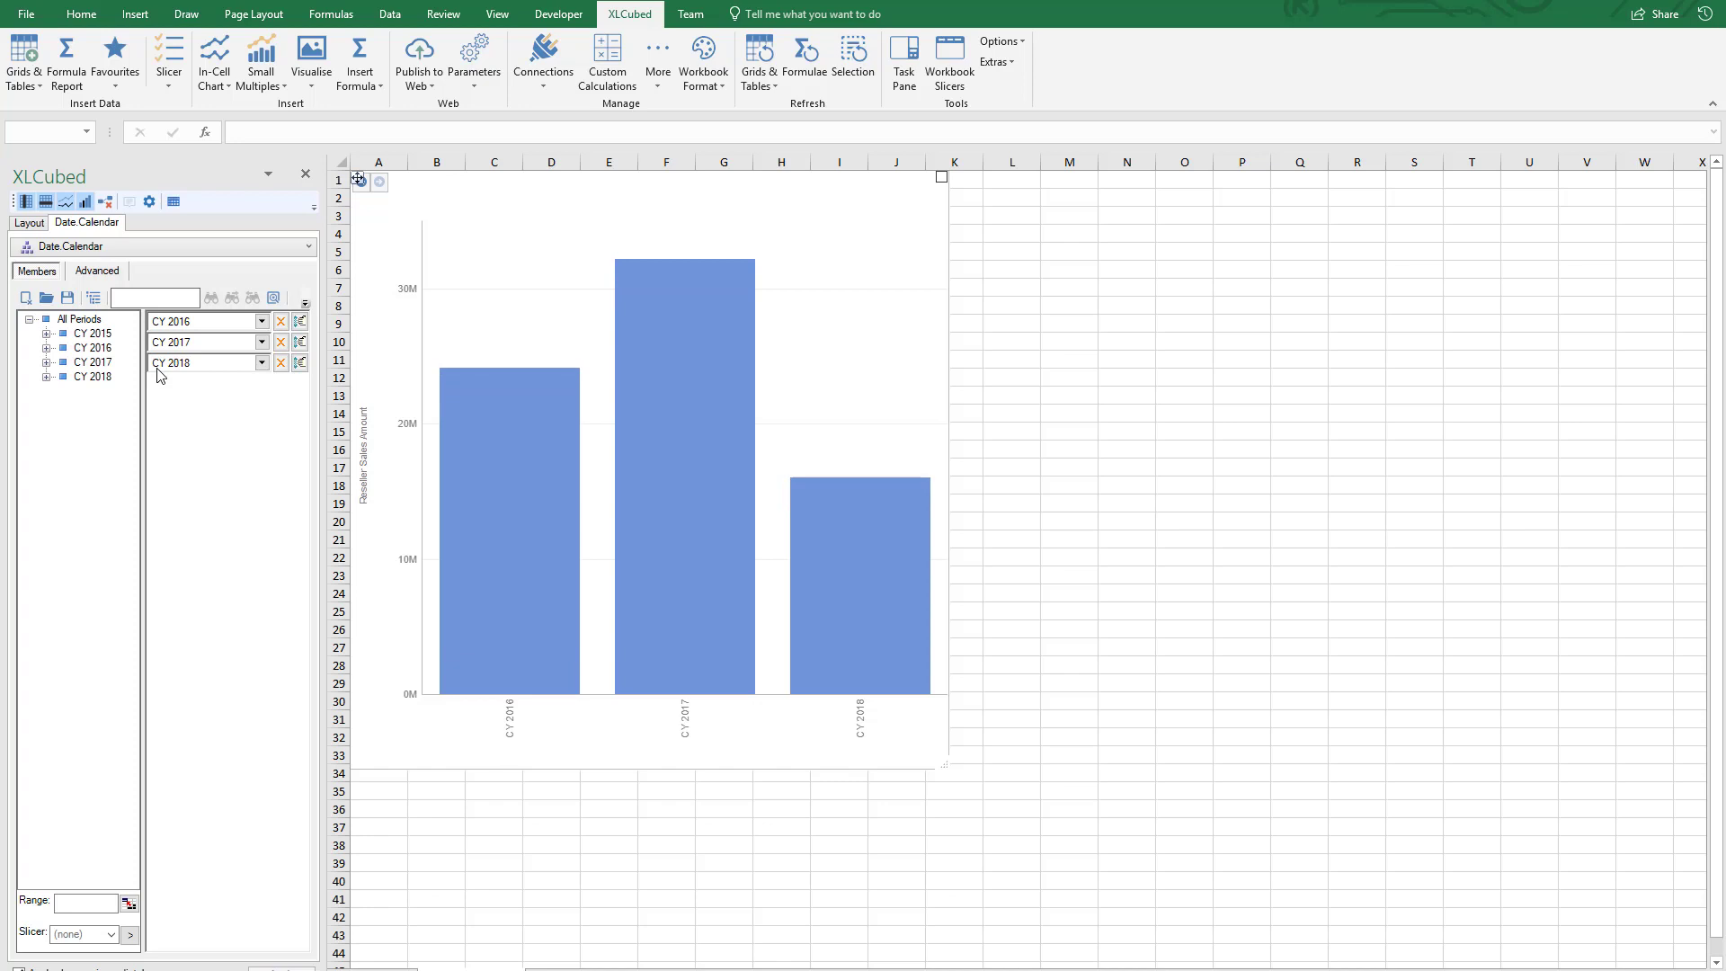
Put Geography in Columns at the Country level, giving six auto-wrapped country panels
left_click(33, 225)
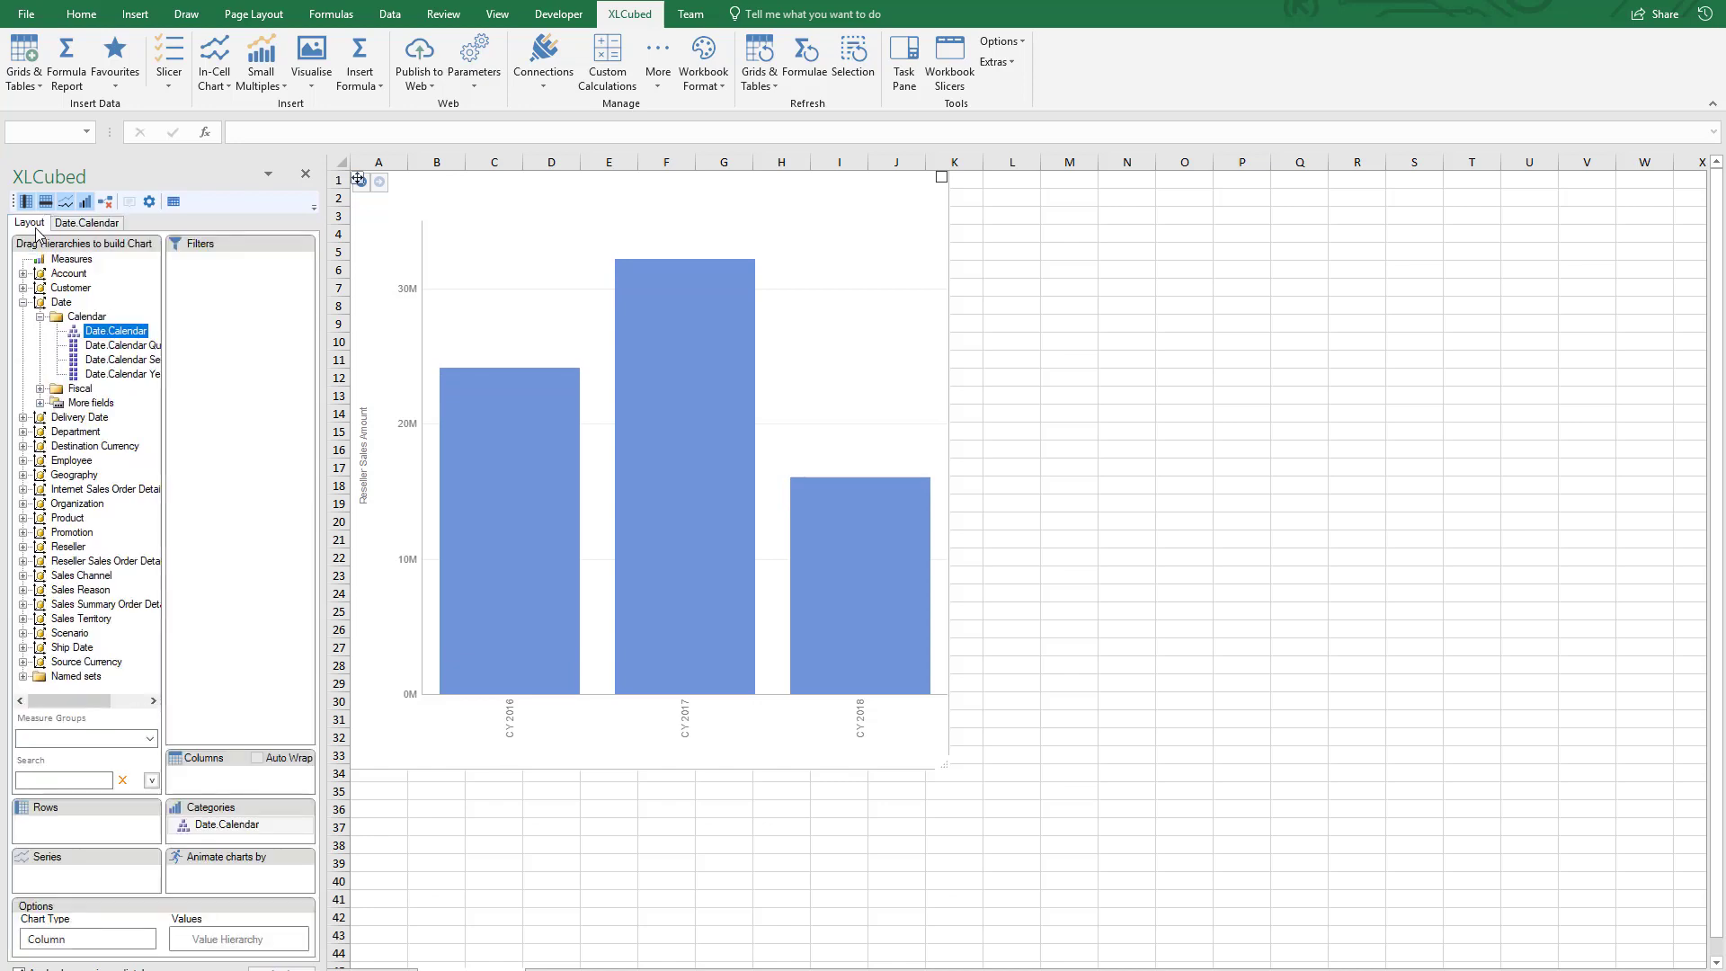
left_click(23, 302)
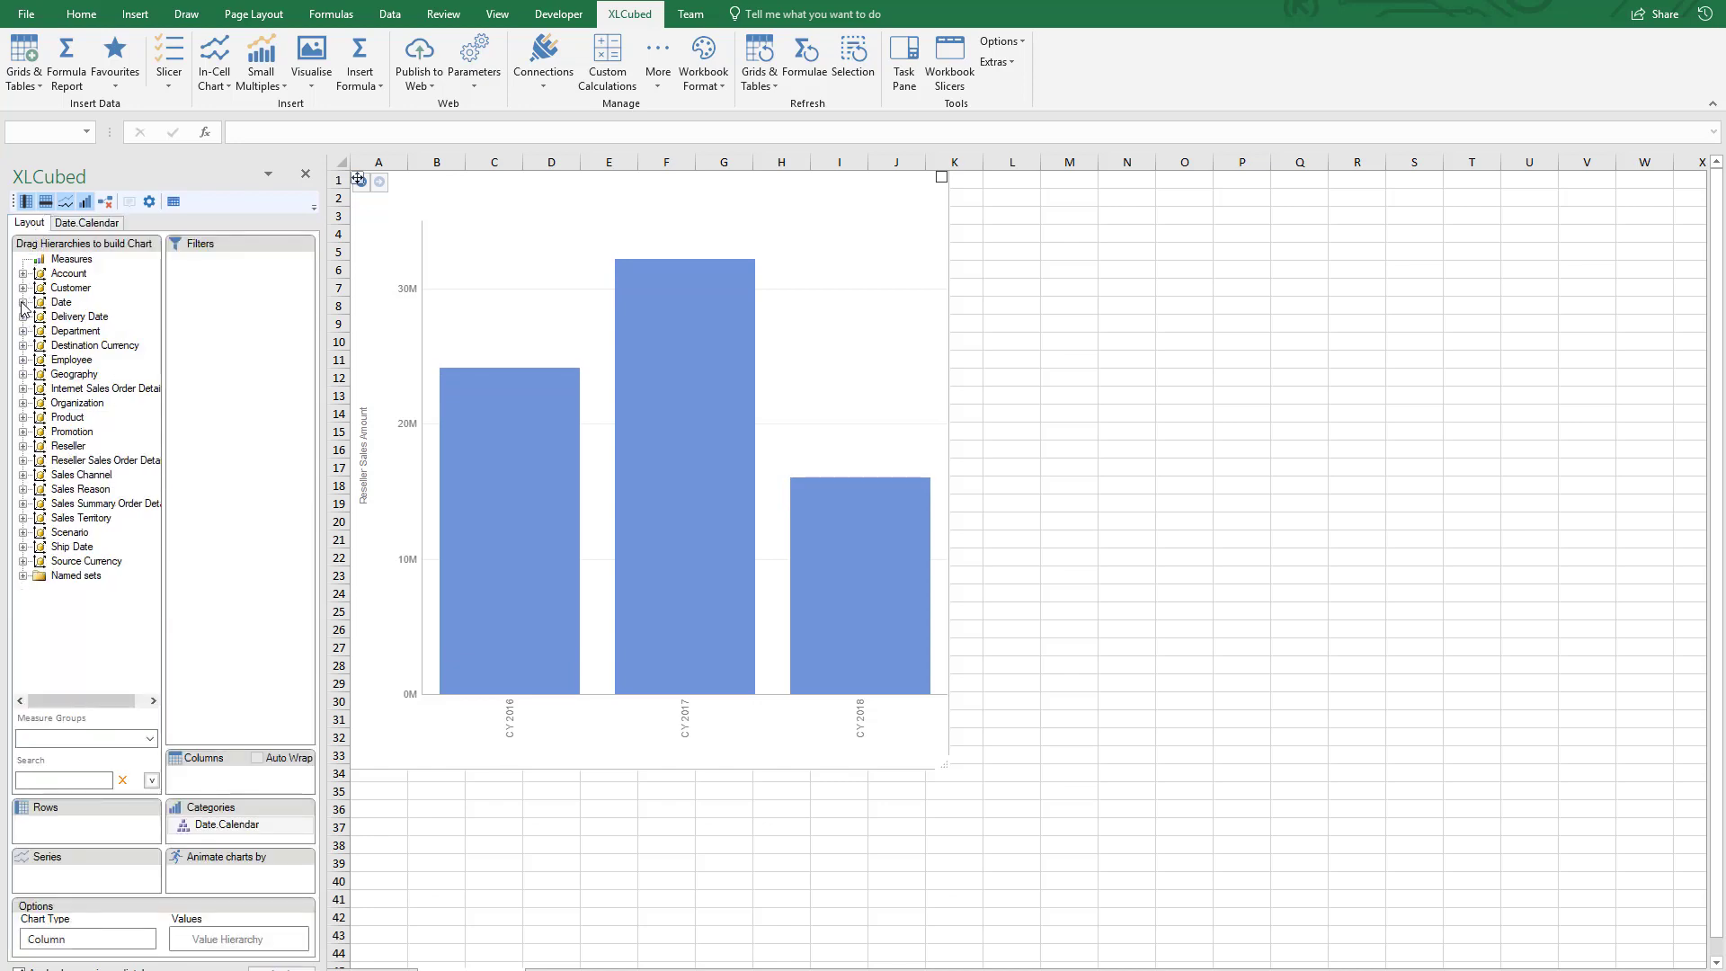
left_click(22, 374)
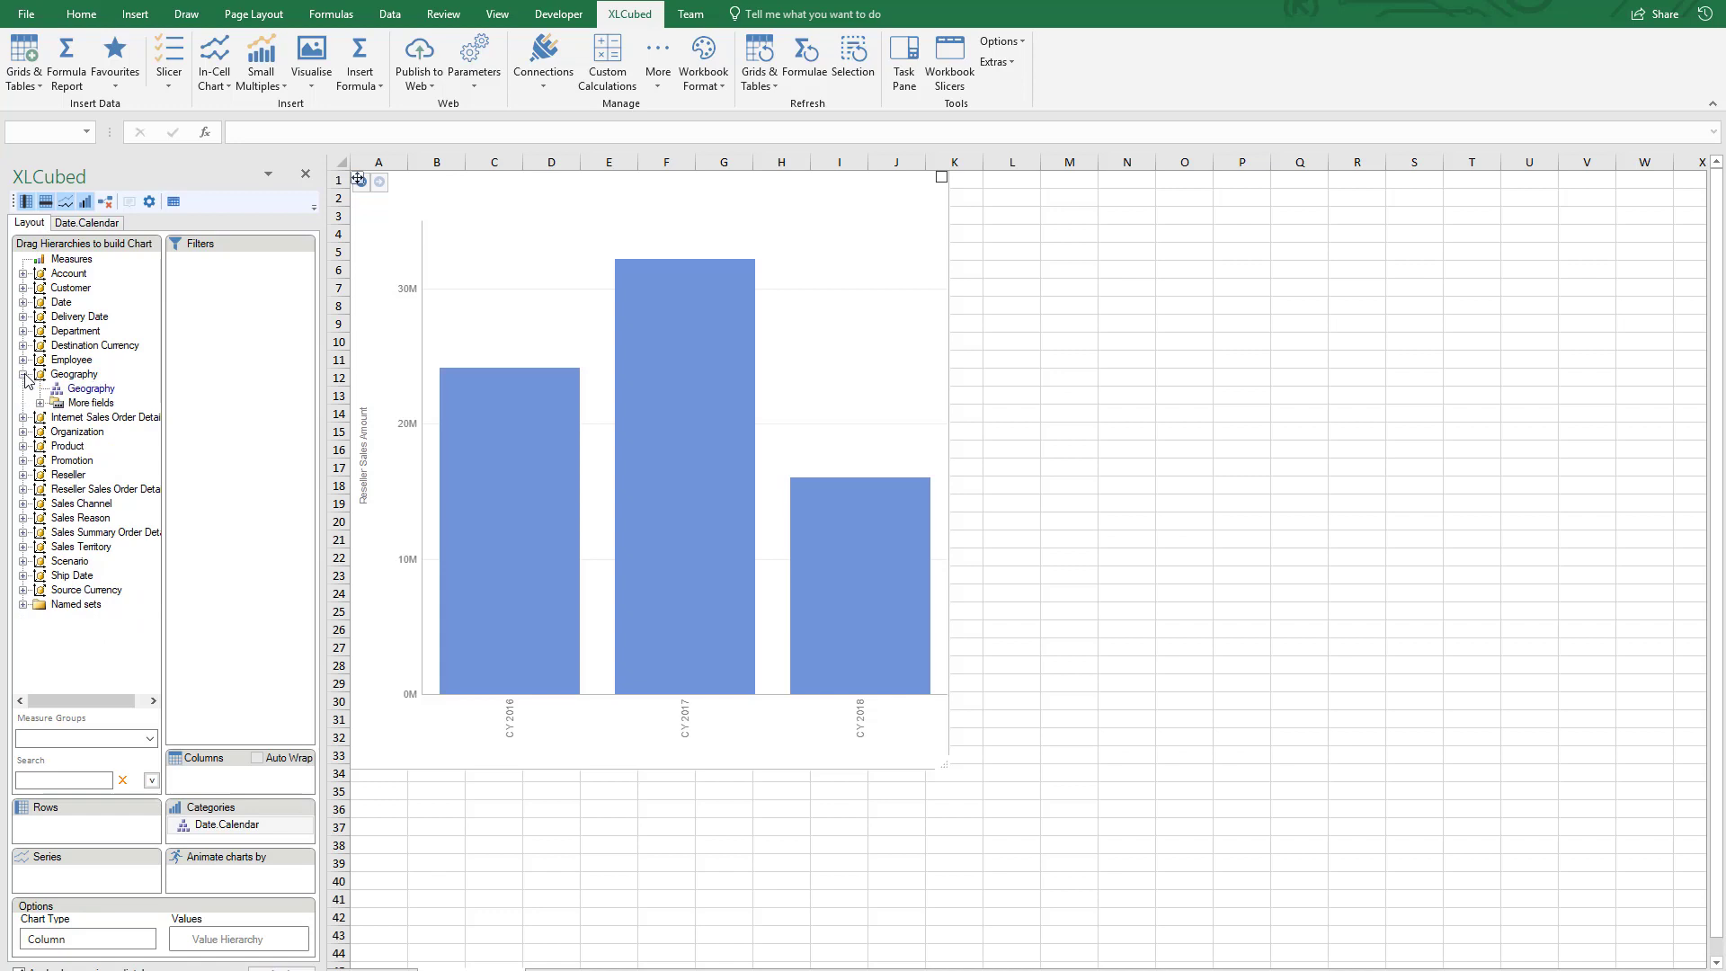
left_click(63, 392)
left_click_drag(196, 786, 196, 785)
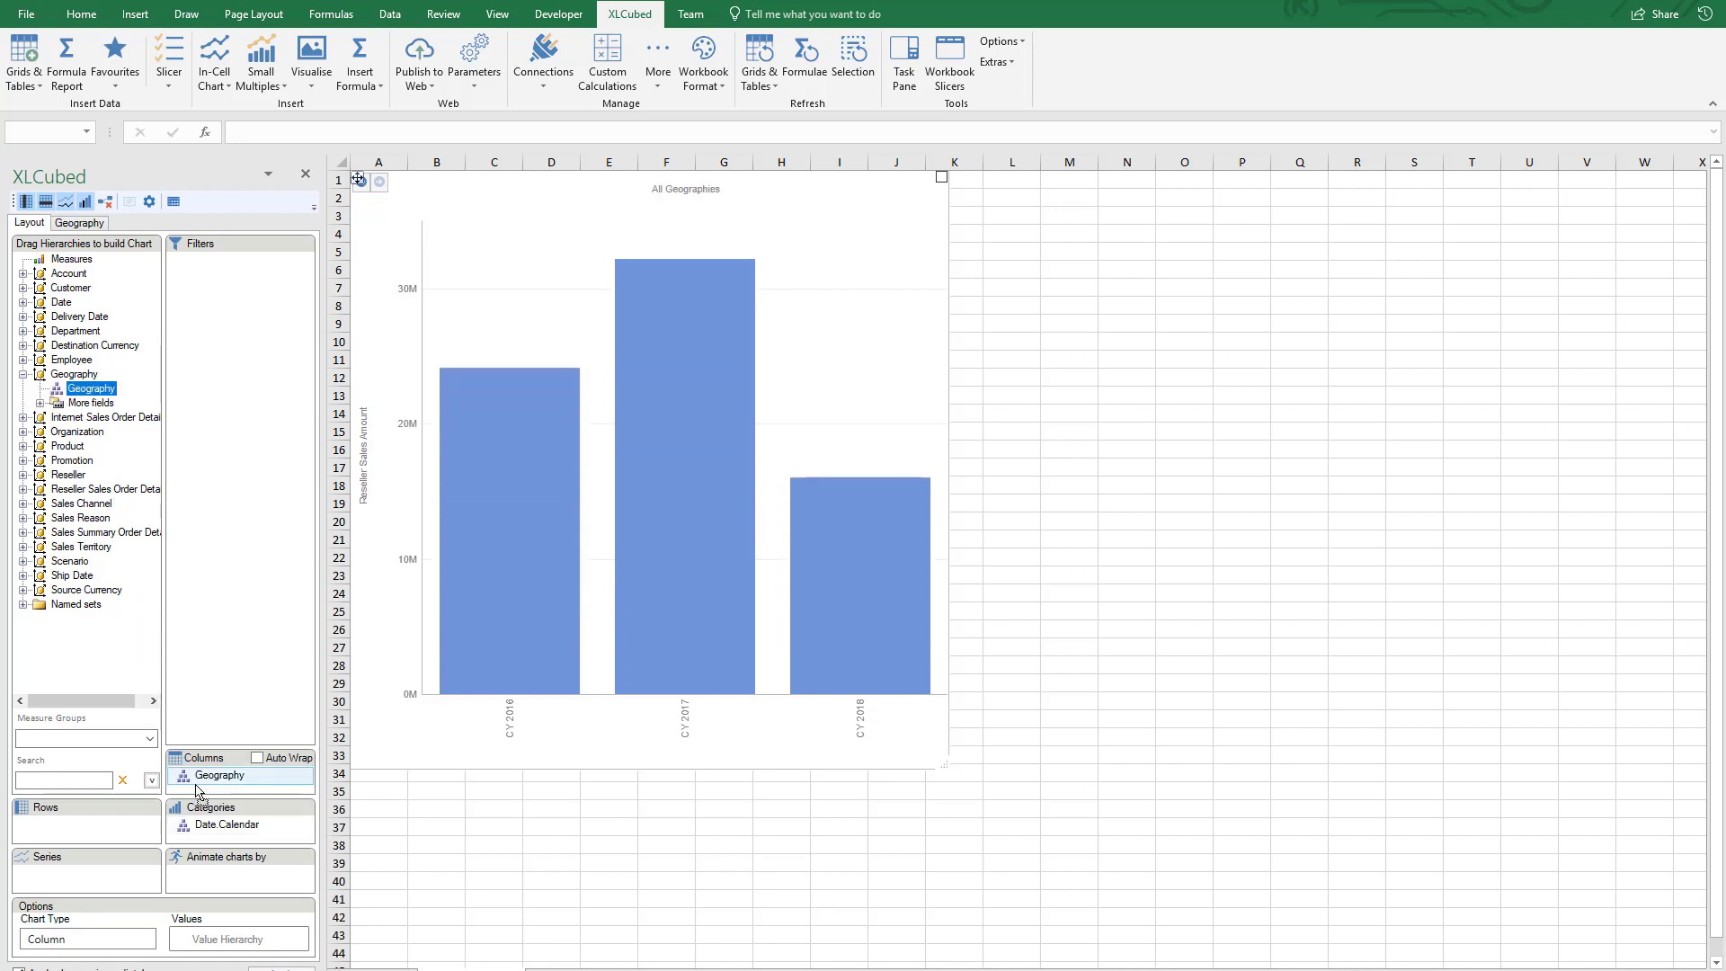
double_click(197, 787)
left_click(94, 298)
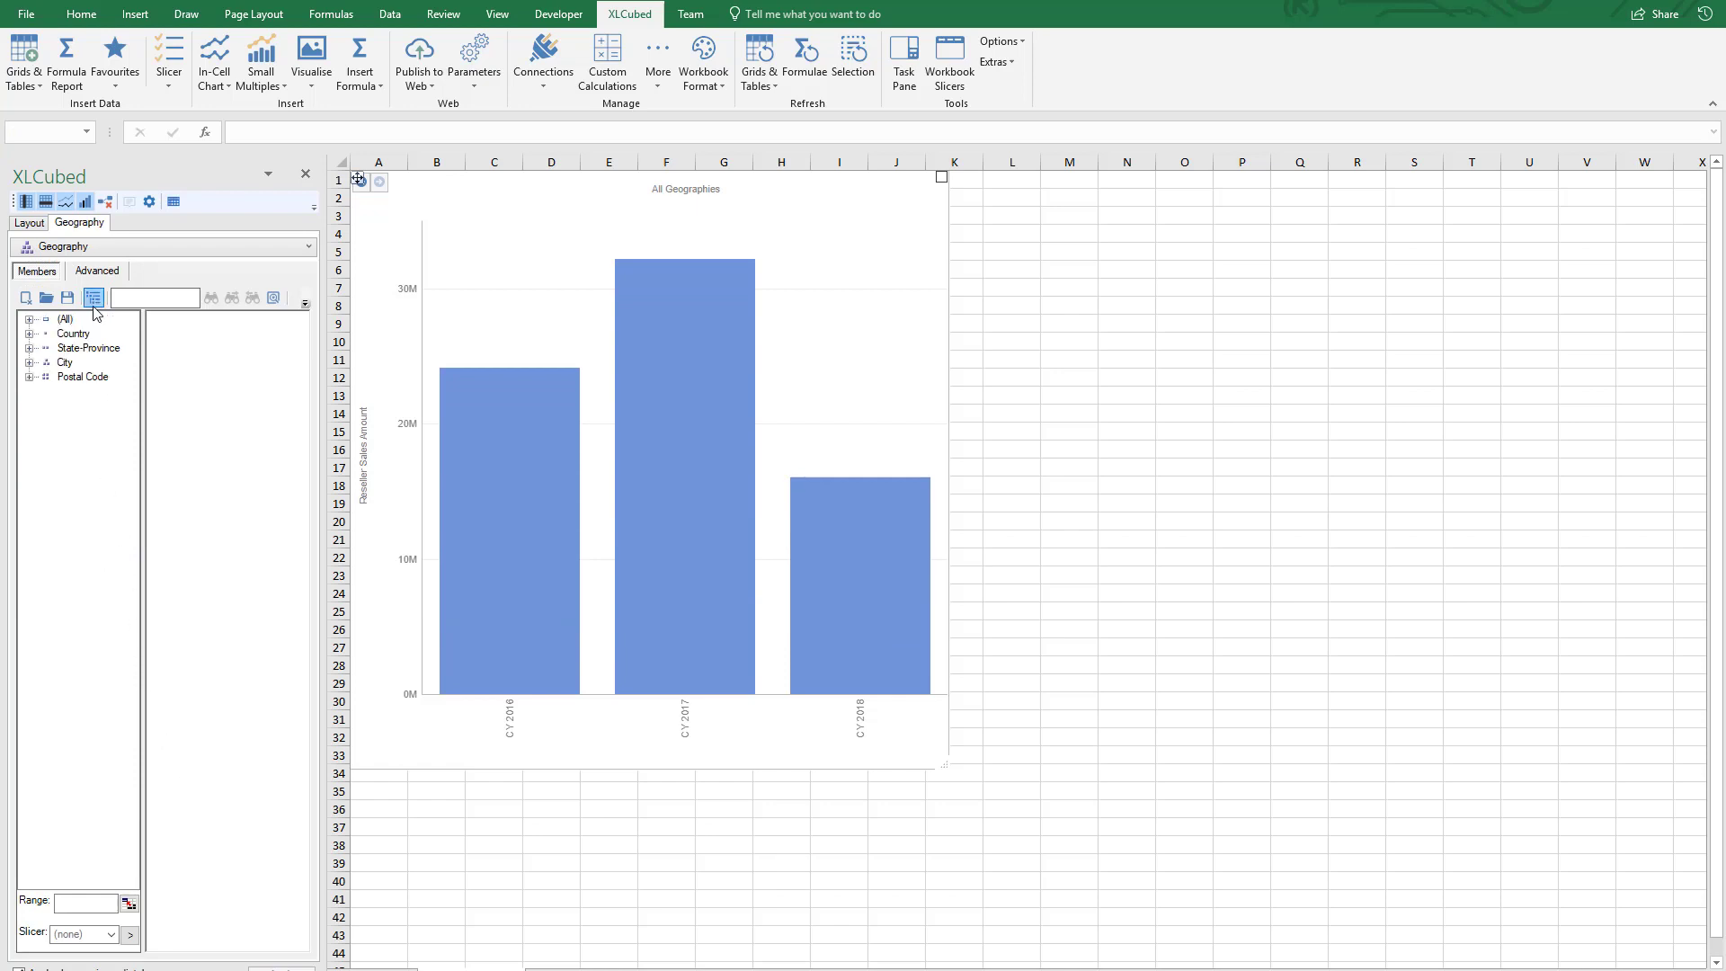
left_click_drag(72, 333, 178, 350)
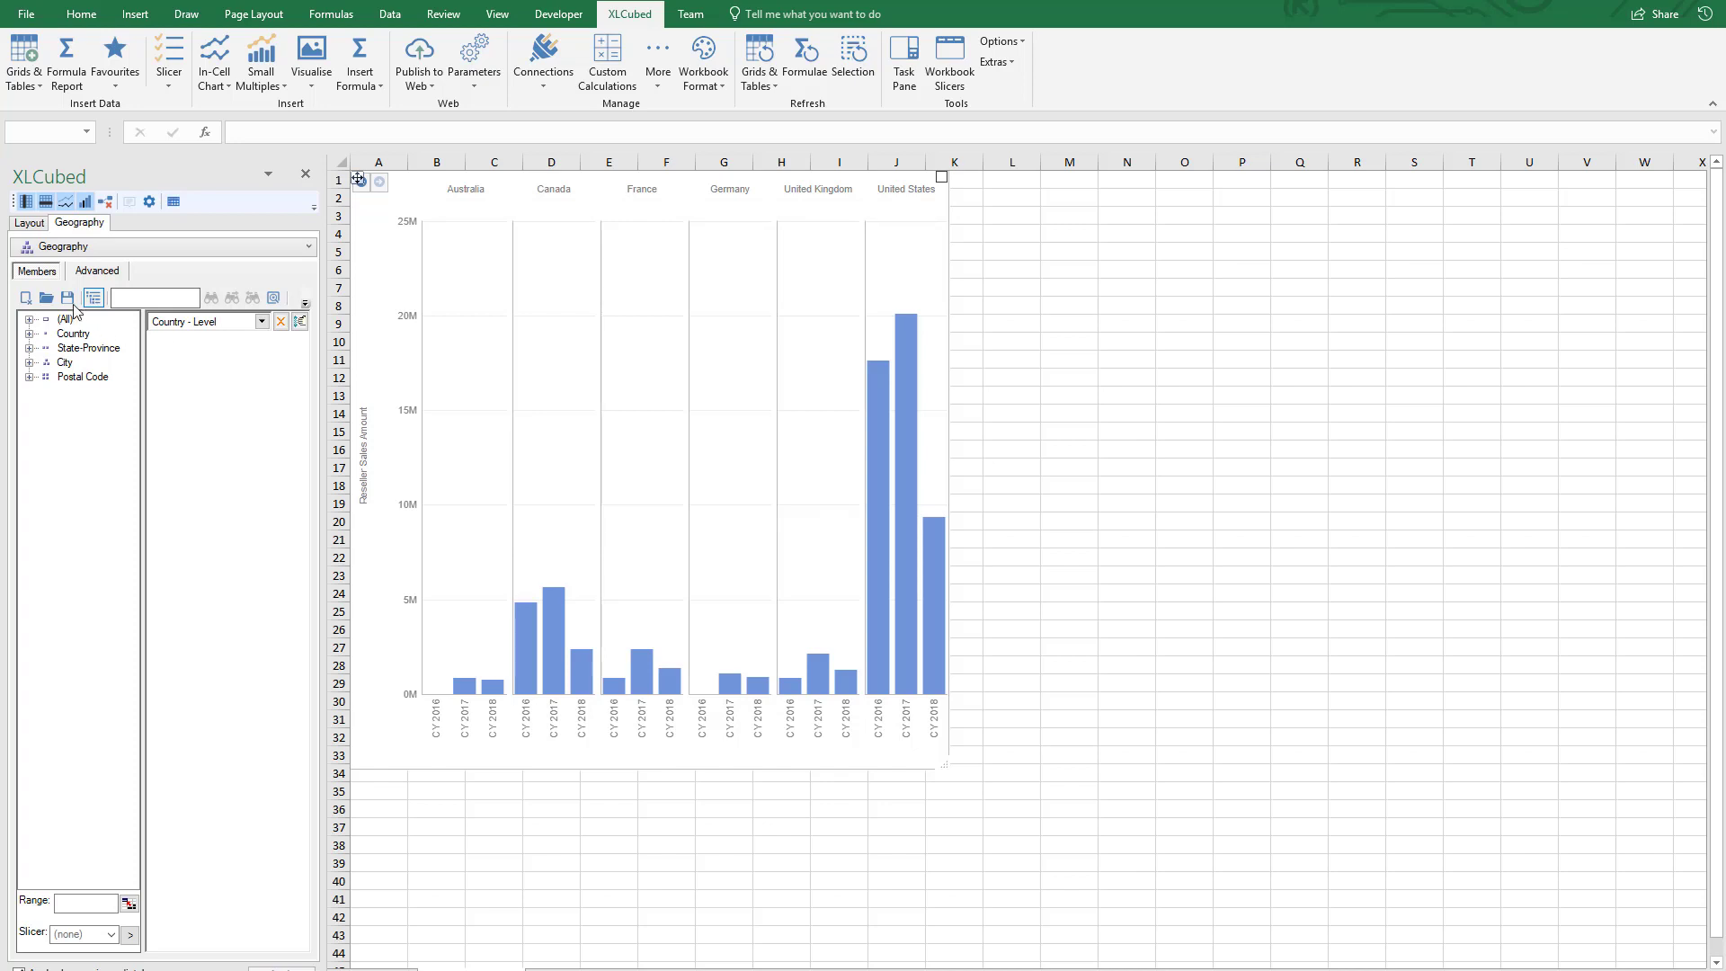
left_click(32, 226)
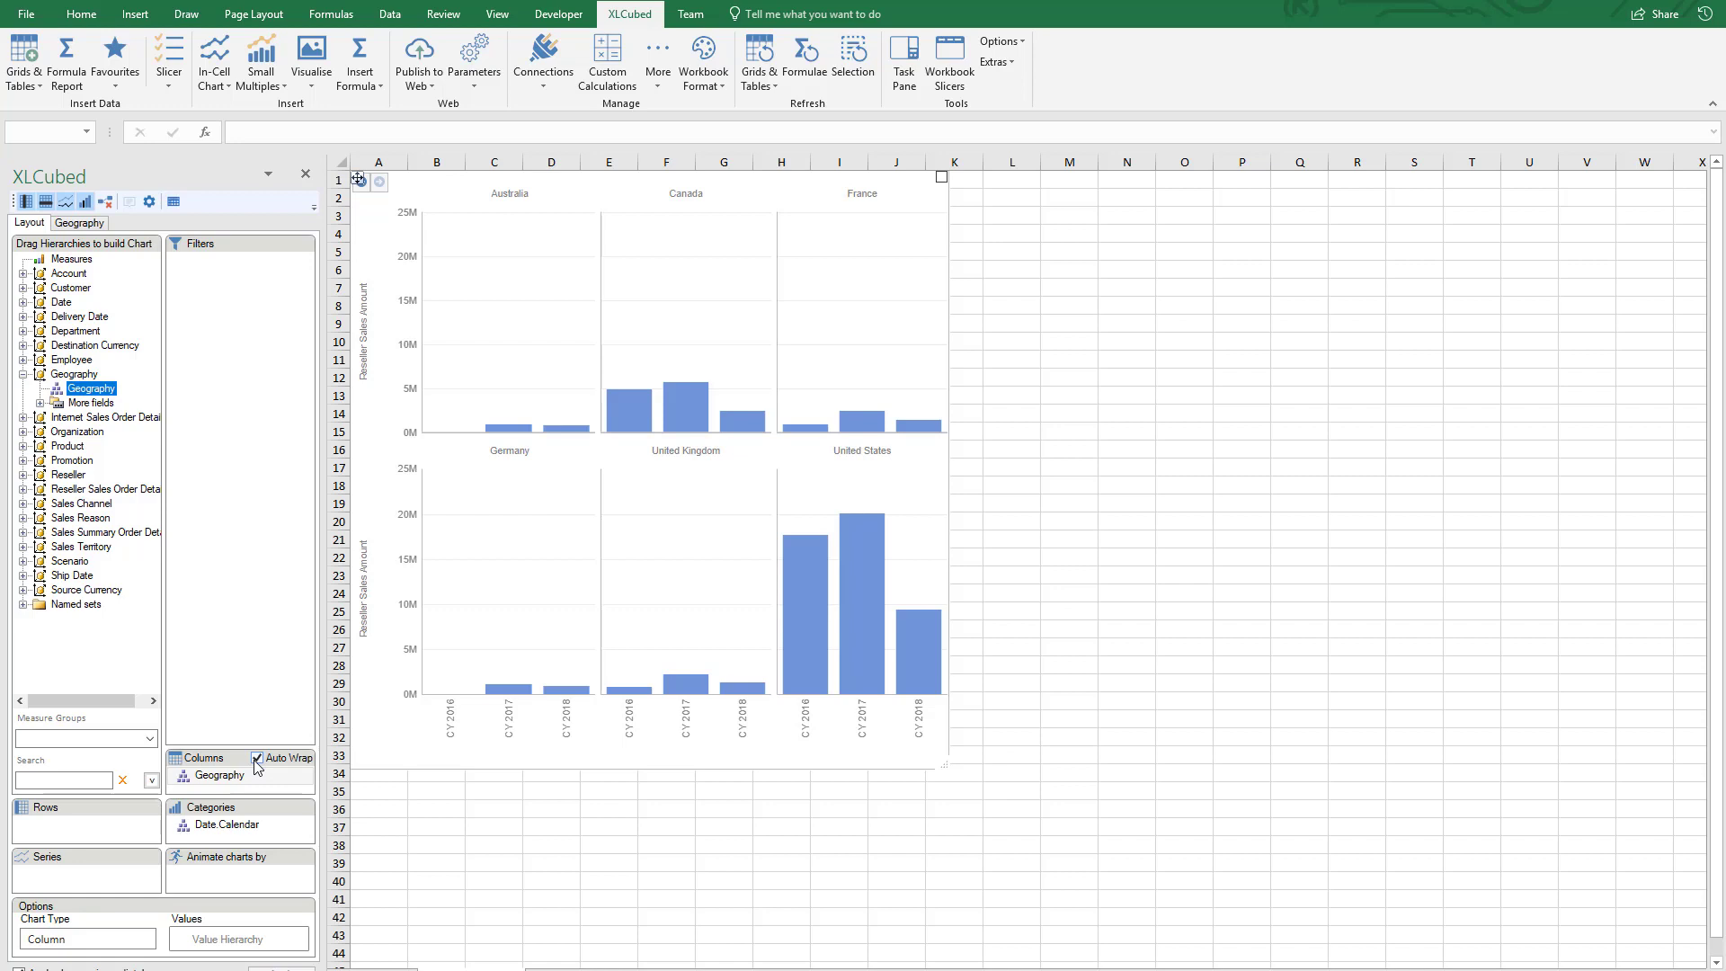
Put Product Categories in Rows, showing Mountain Bikes, Road Bikes and Touring Bikes
left_click(23, 447)
left_click_drag(84, 506, 88, 834)
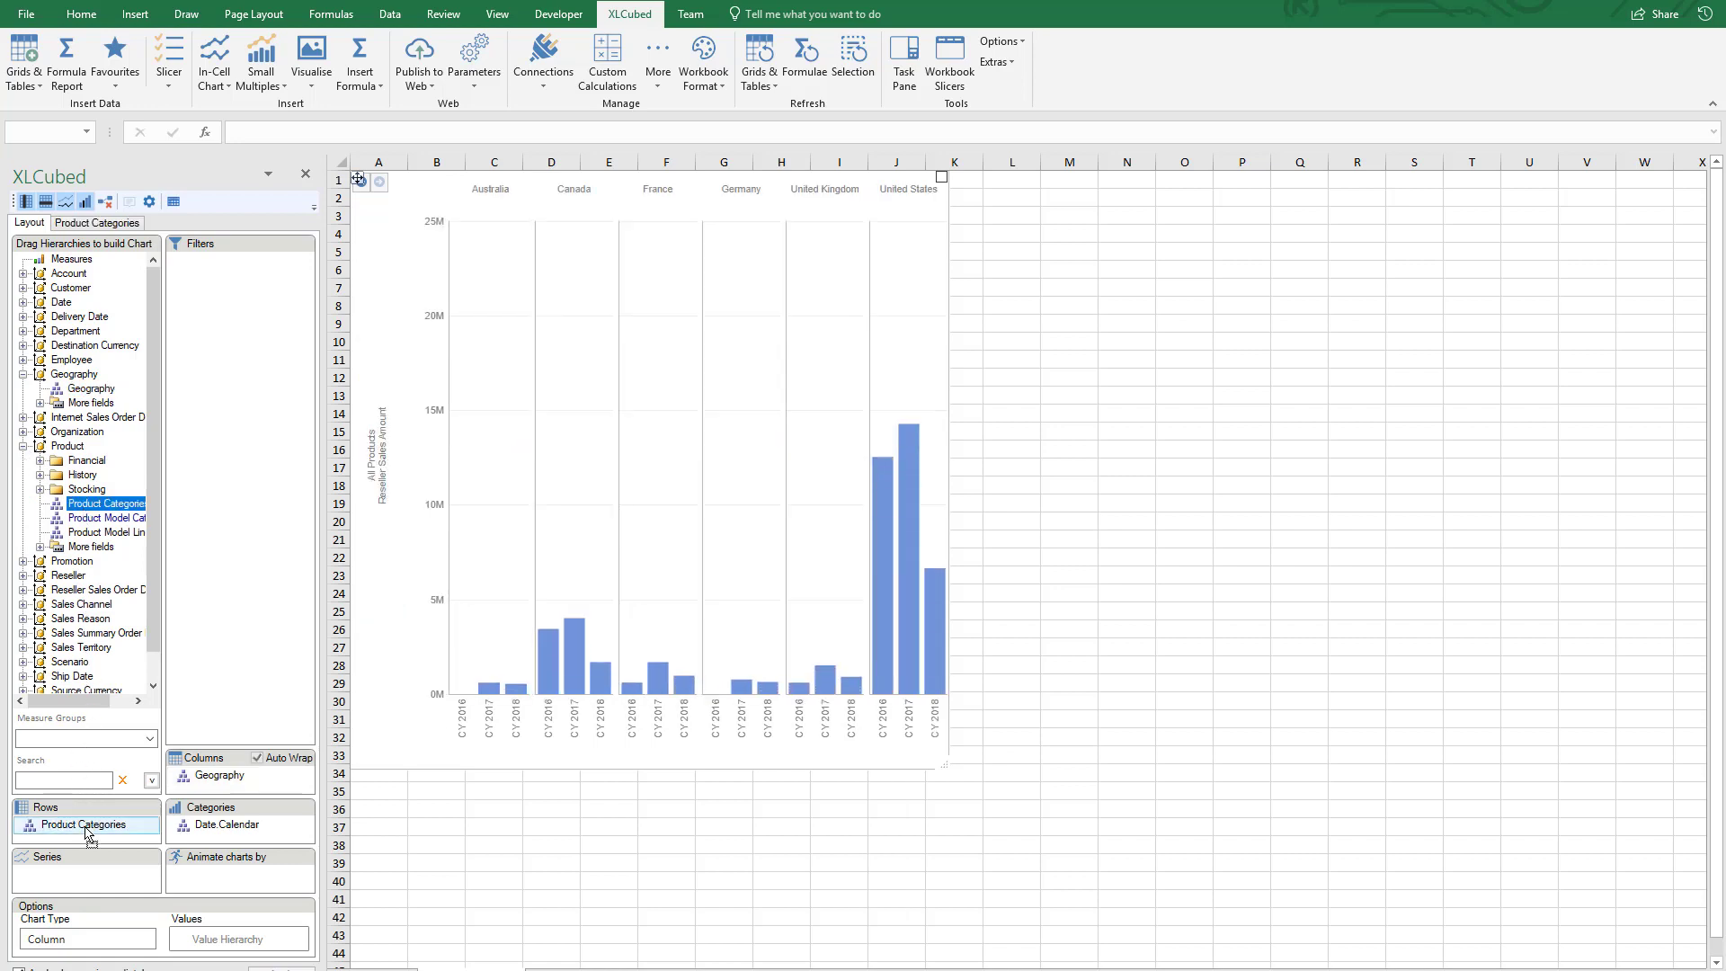
double_click(87, 835)
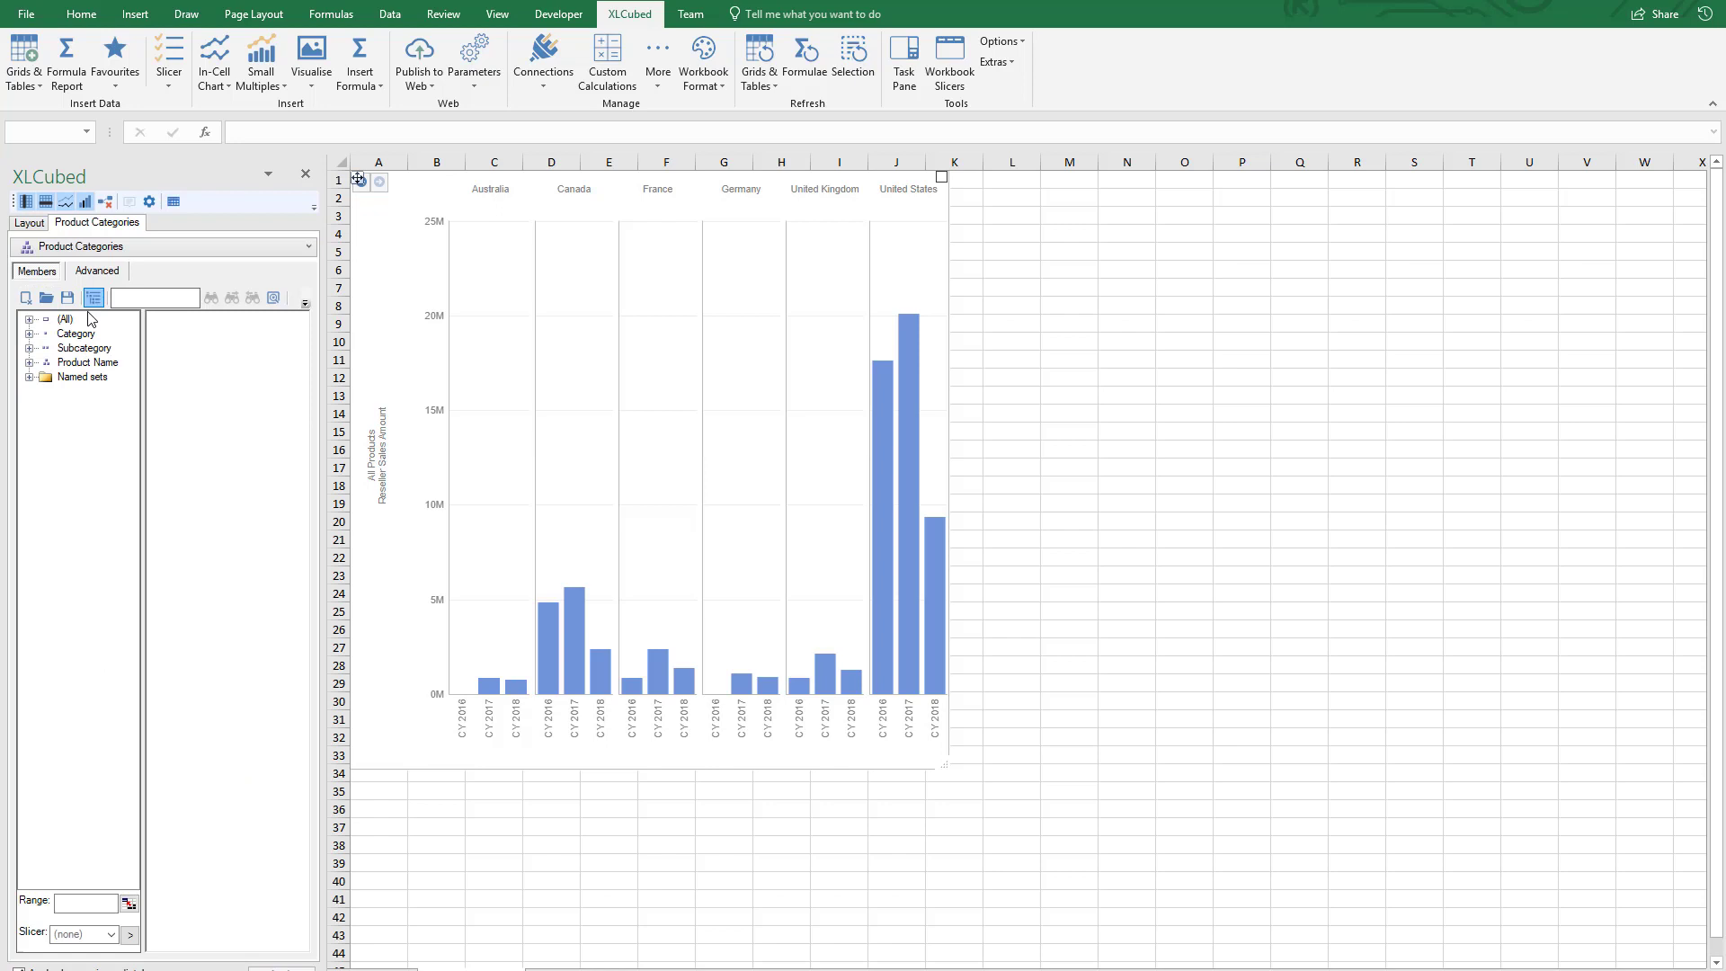
left_click(29, 319)
left_click(46, 348)
left_click_drag(104, 362, 167, 396)
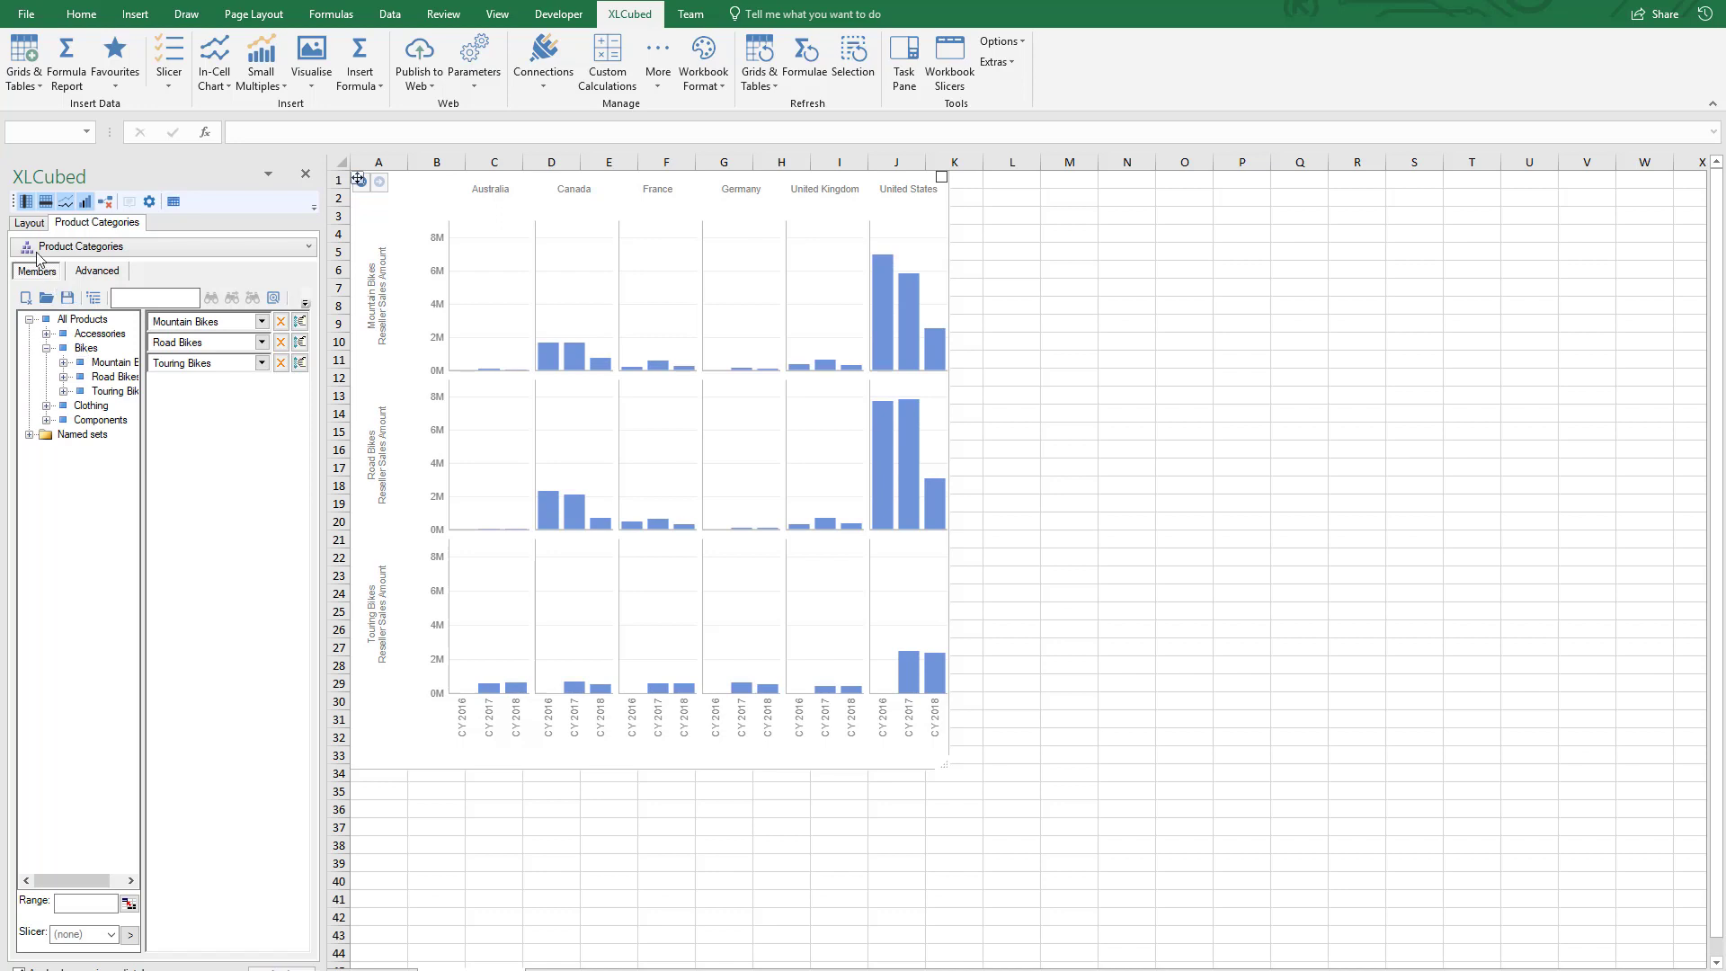
left_click(29, 224)
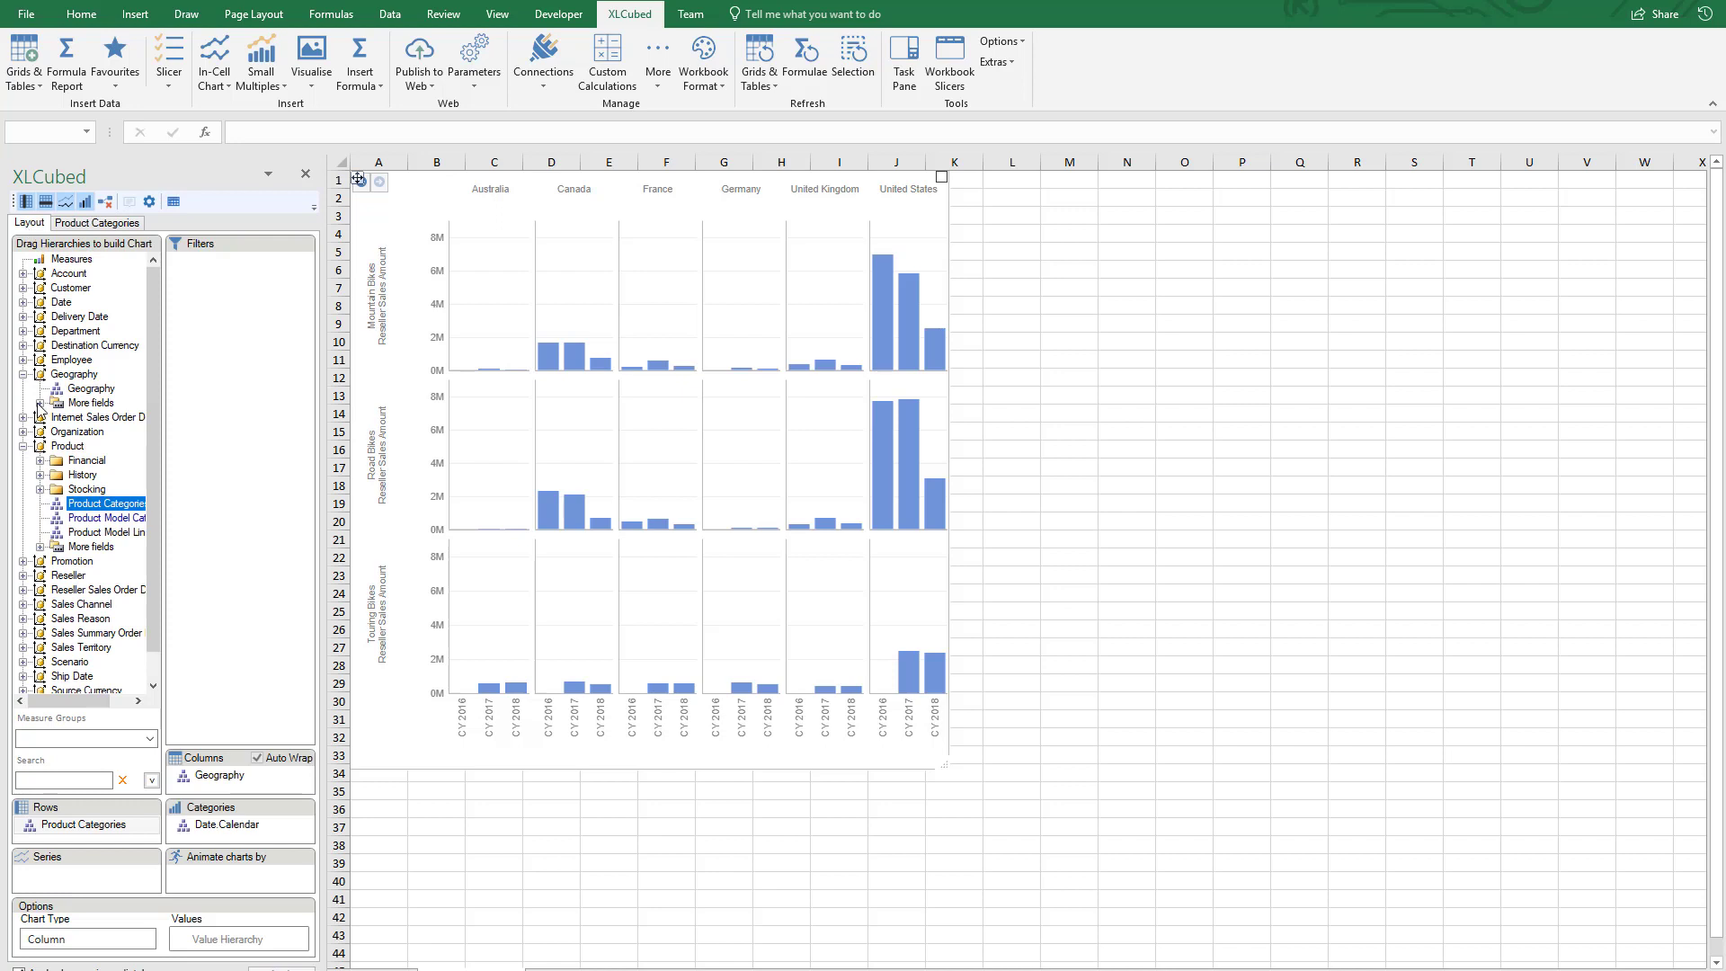
Put Reseller Type in Series at the Business Type level, giving three coloured series
left_click(24, 446)
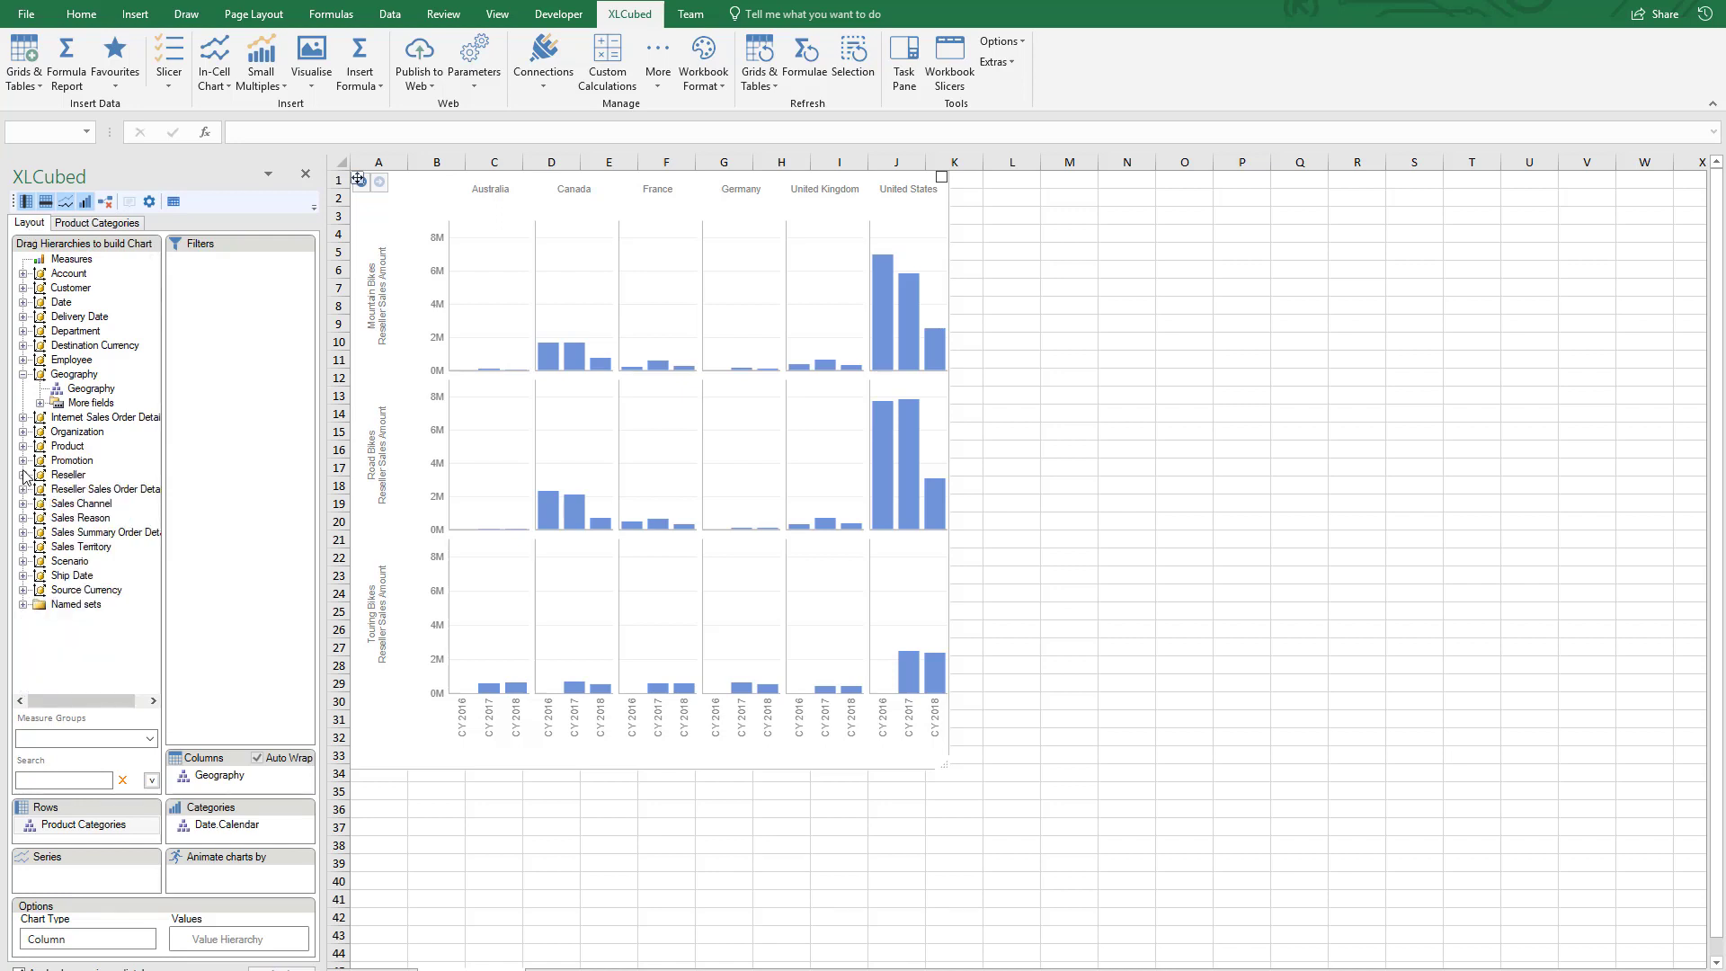
left_click(24, 474)
left_click_drag(72, 521, 120, 885)
double_click(116, 875)
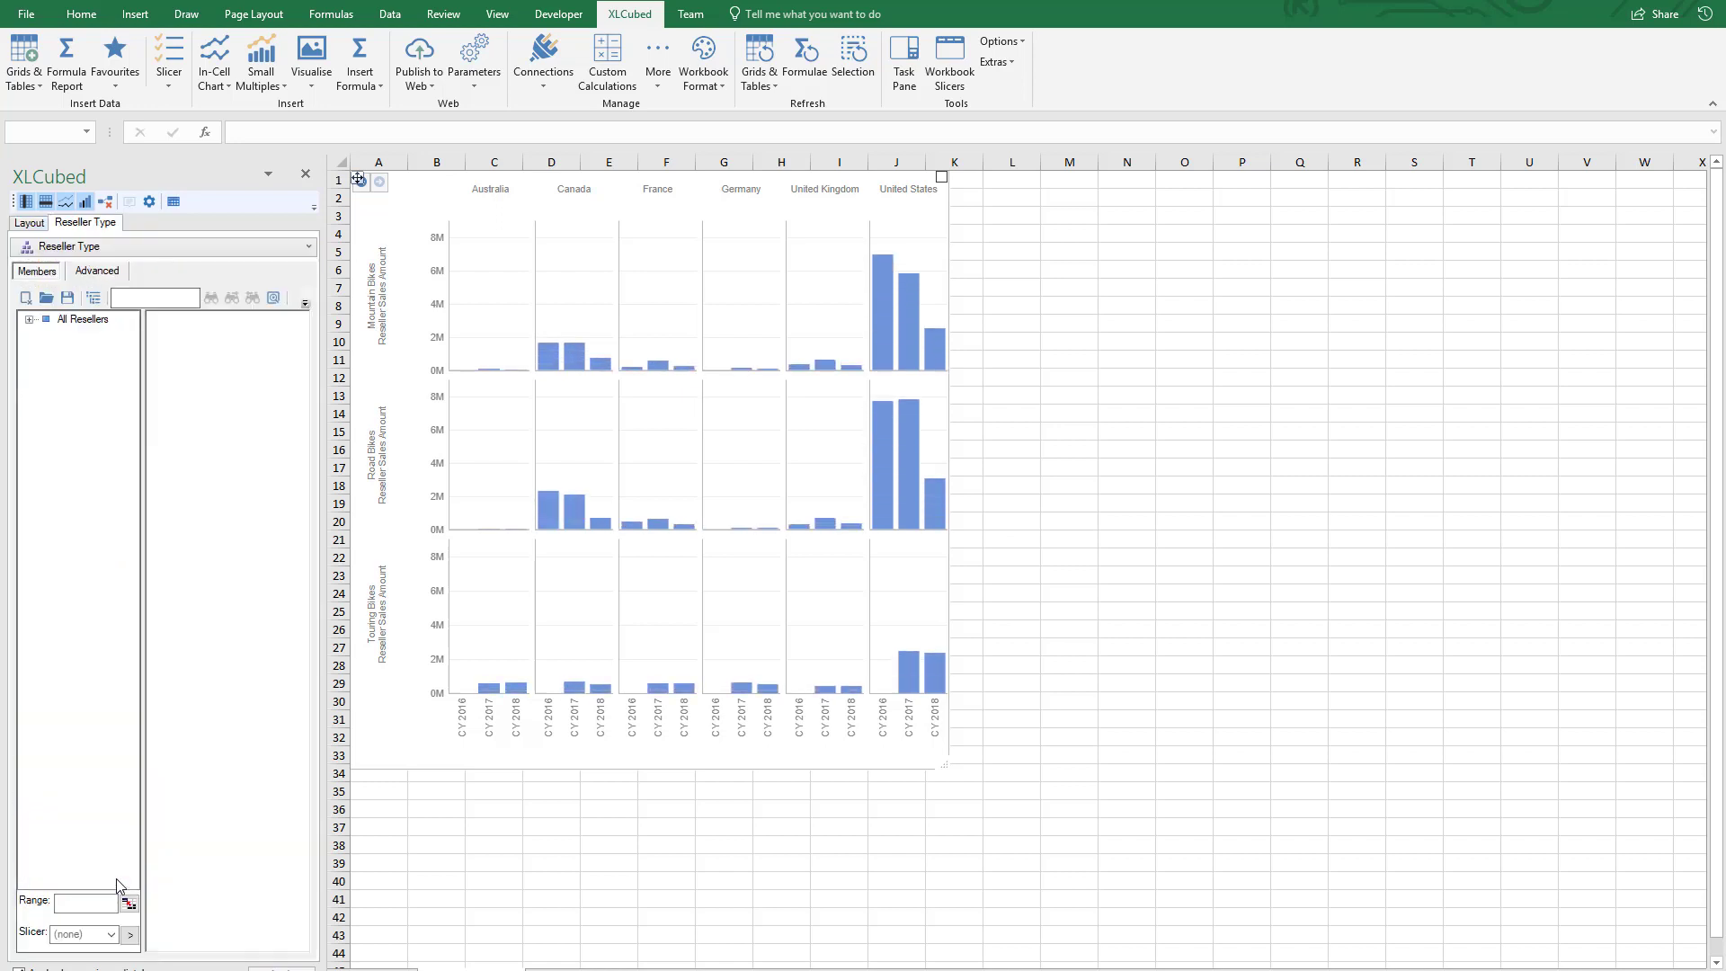
left_click_drag(87, 334, 187, 350)
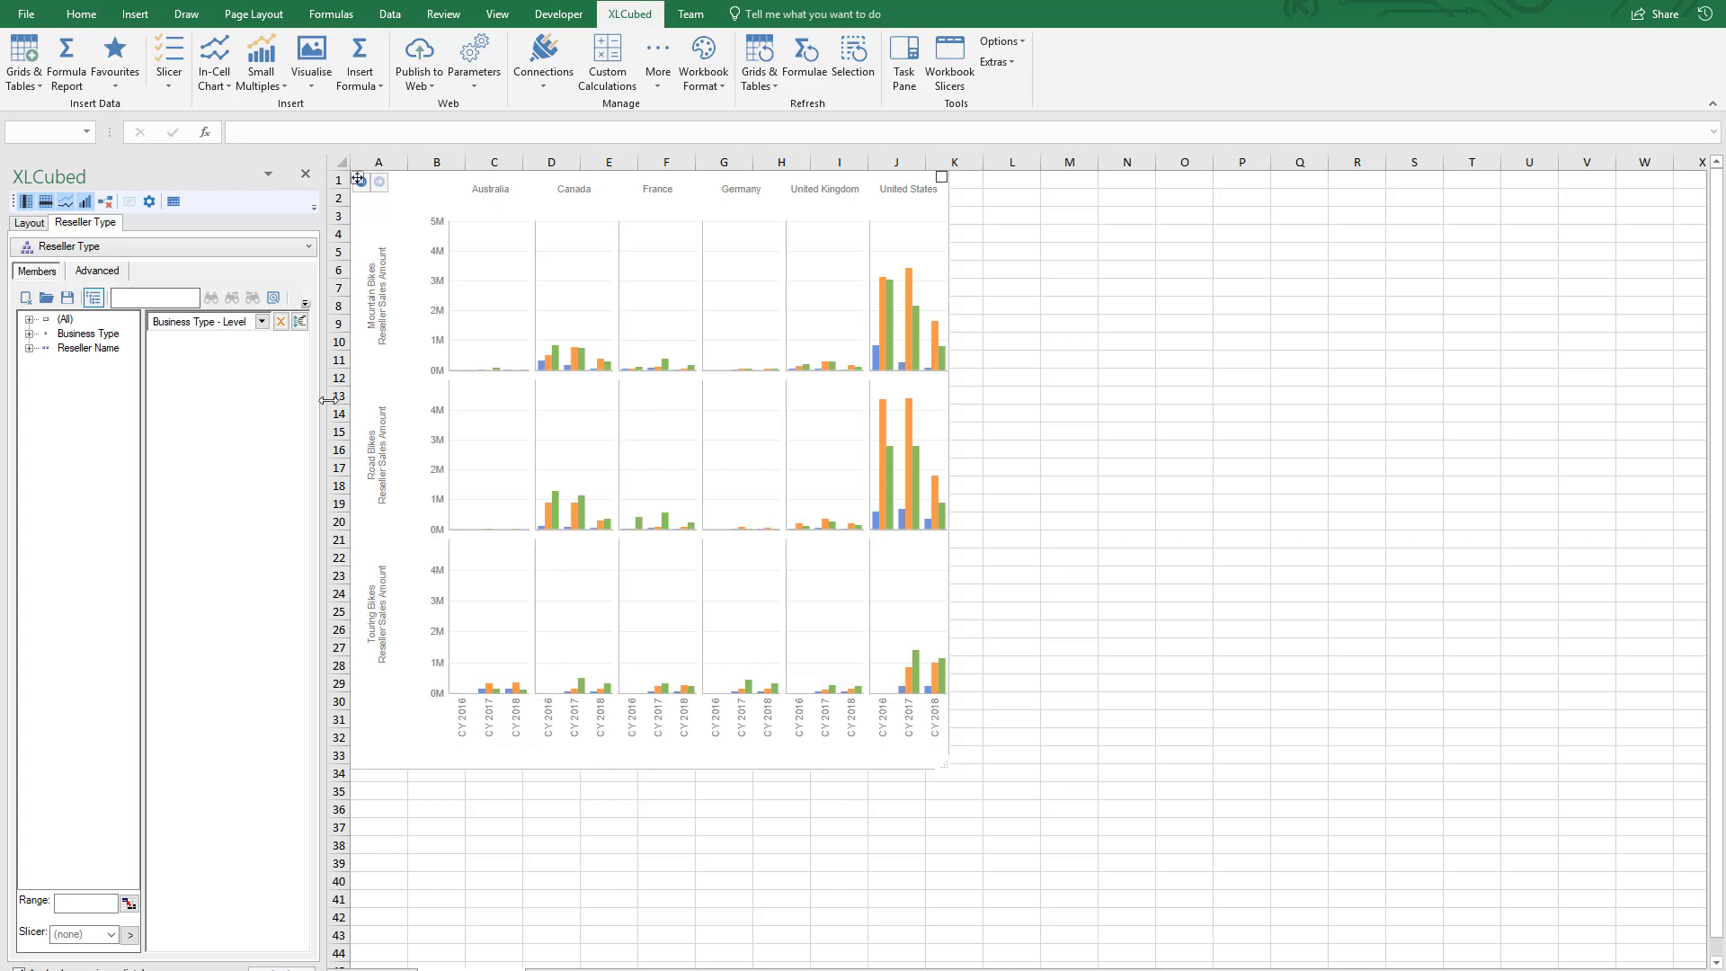
Insert a Geography hierarchy slicer listing the Country level at cell L2
left_click(1014, 199)
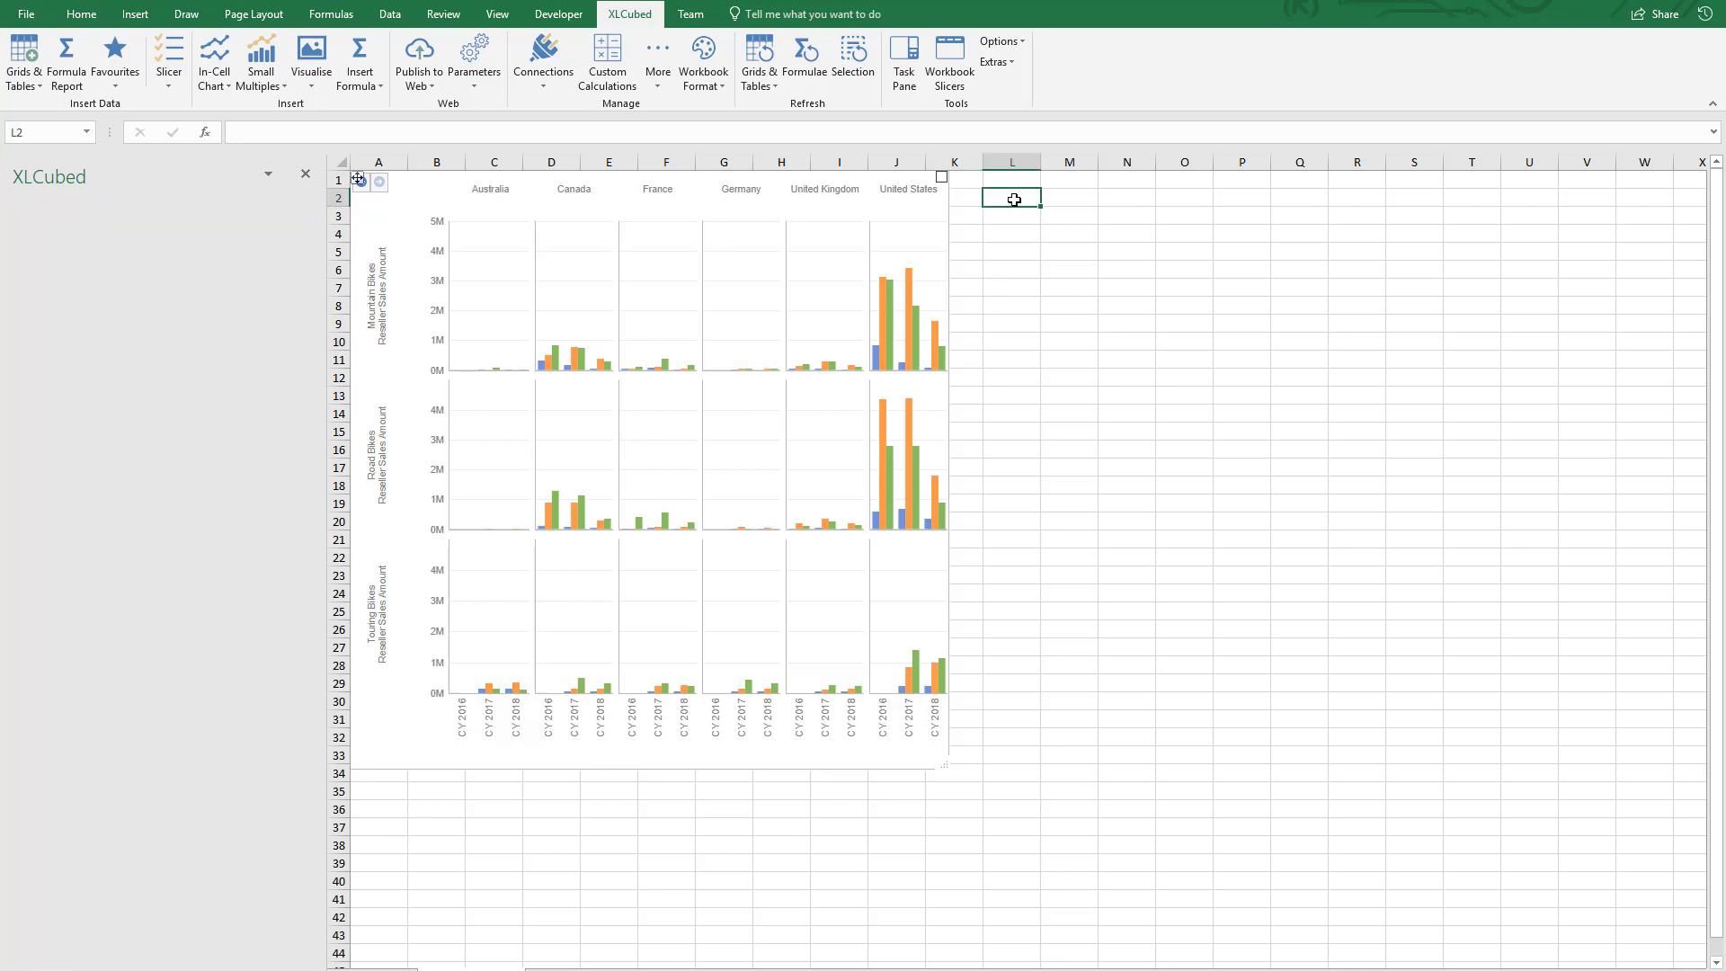
left_click(174, 64)
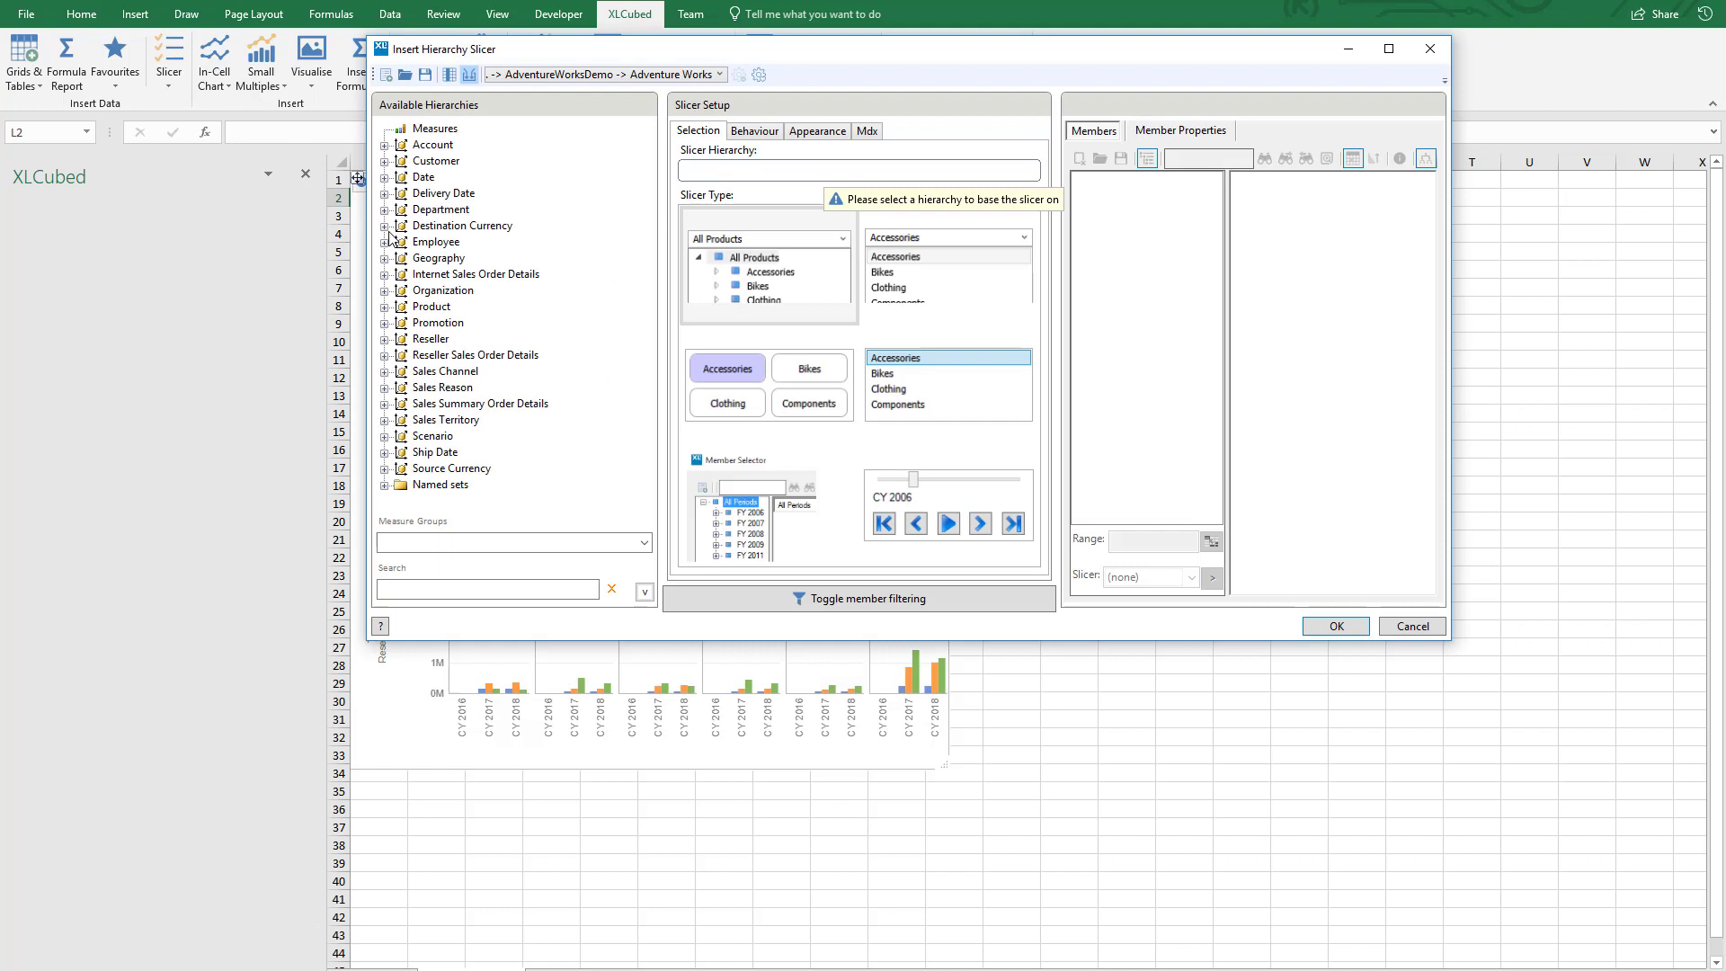
left_click(432, 260)
double_click(1128, 197)
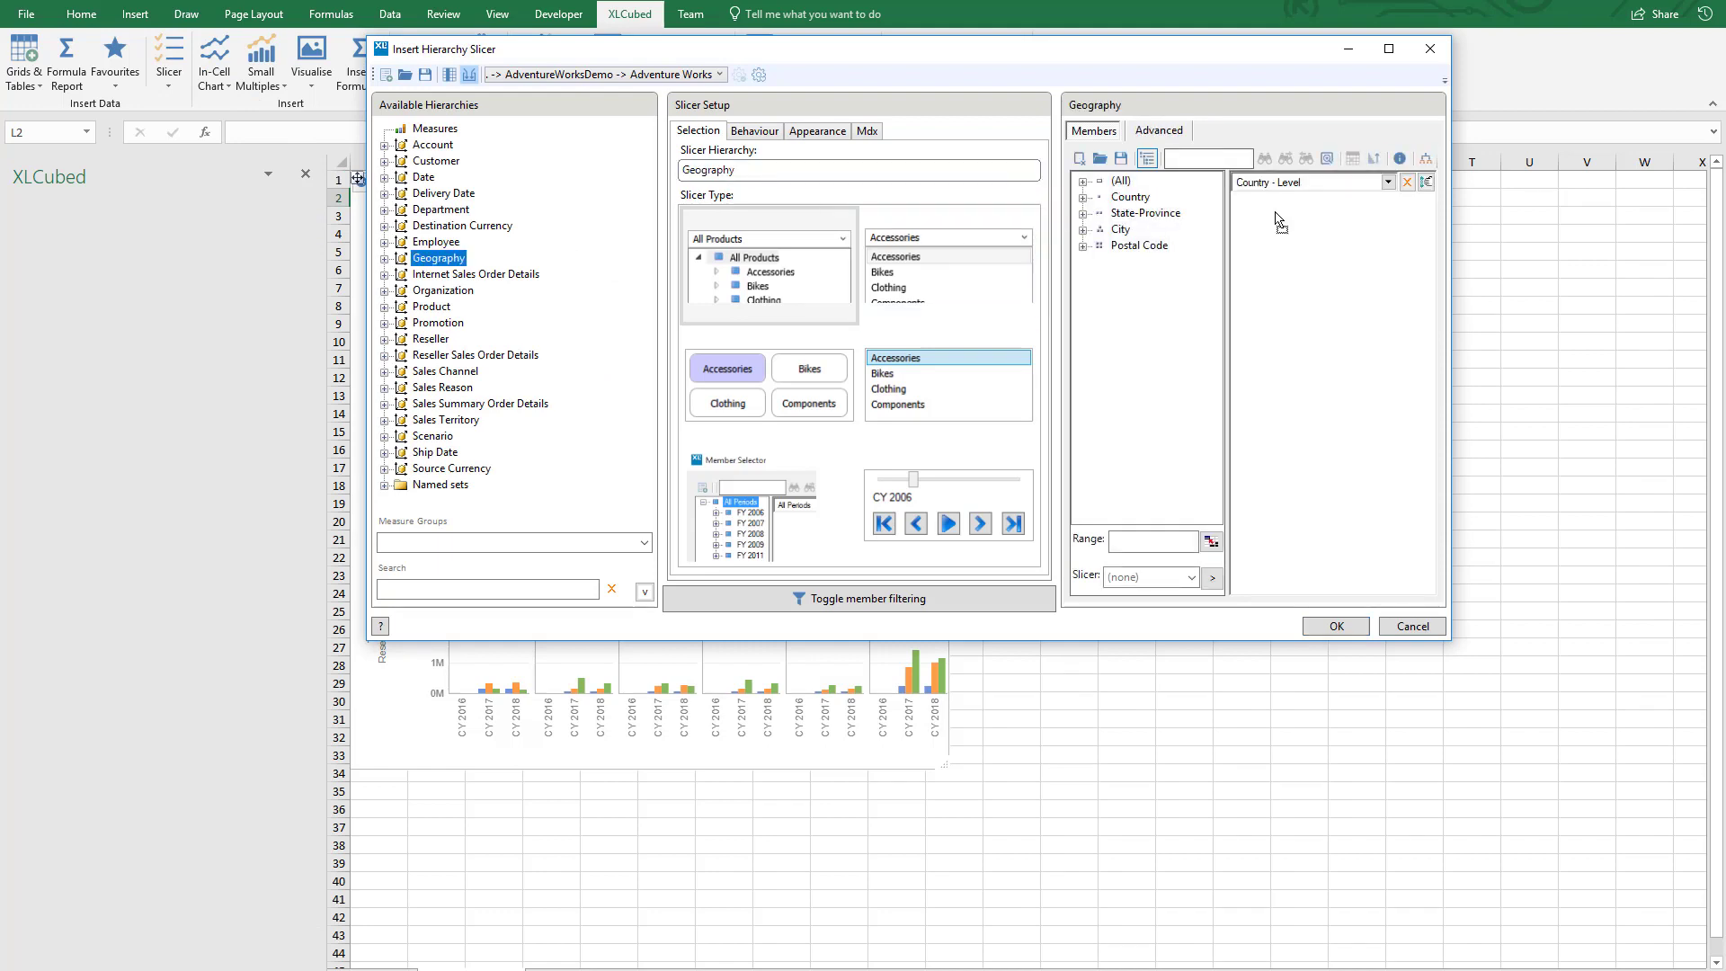
left_click(962, 260)
left_click(755, 132)
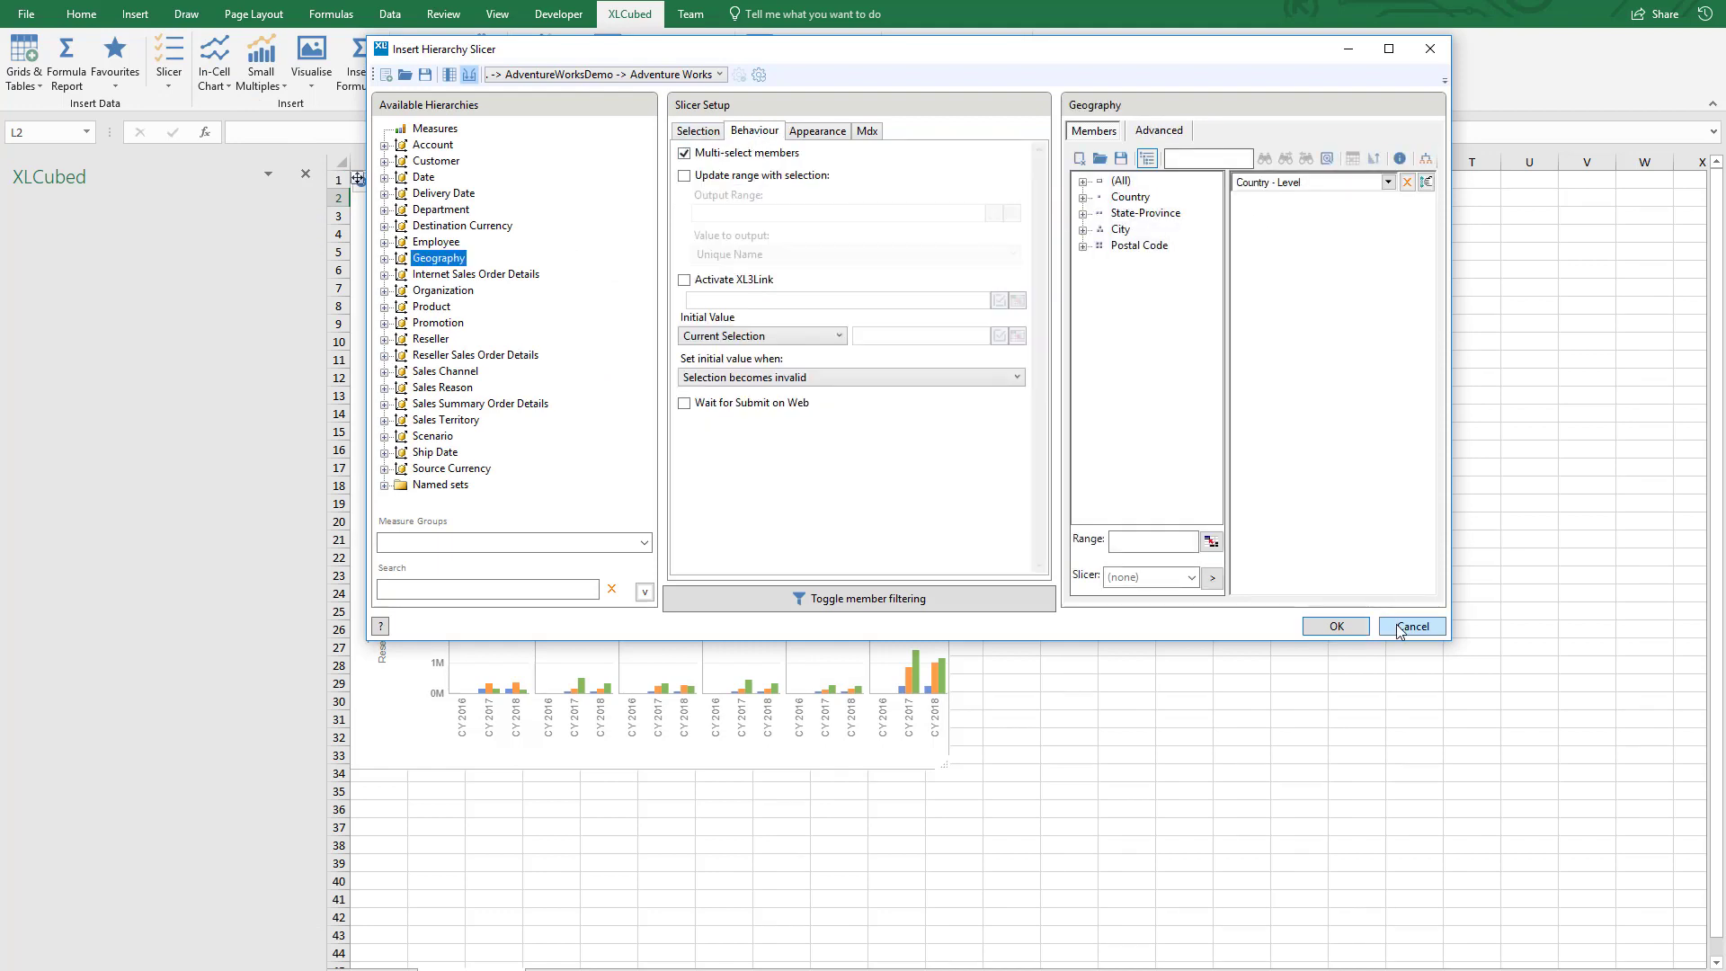
left_click(1366, 627)
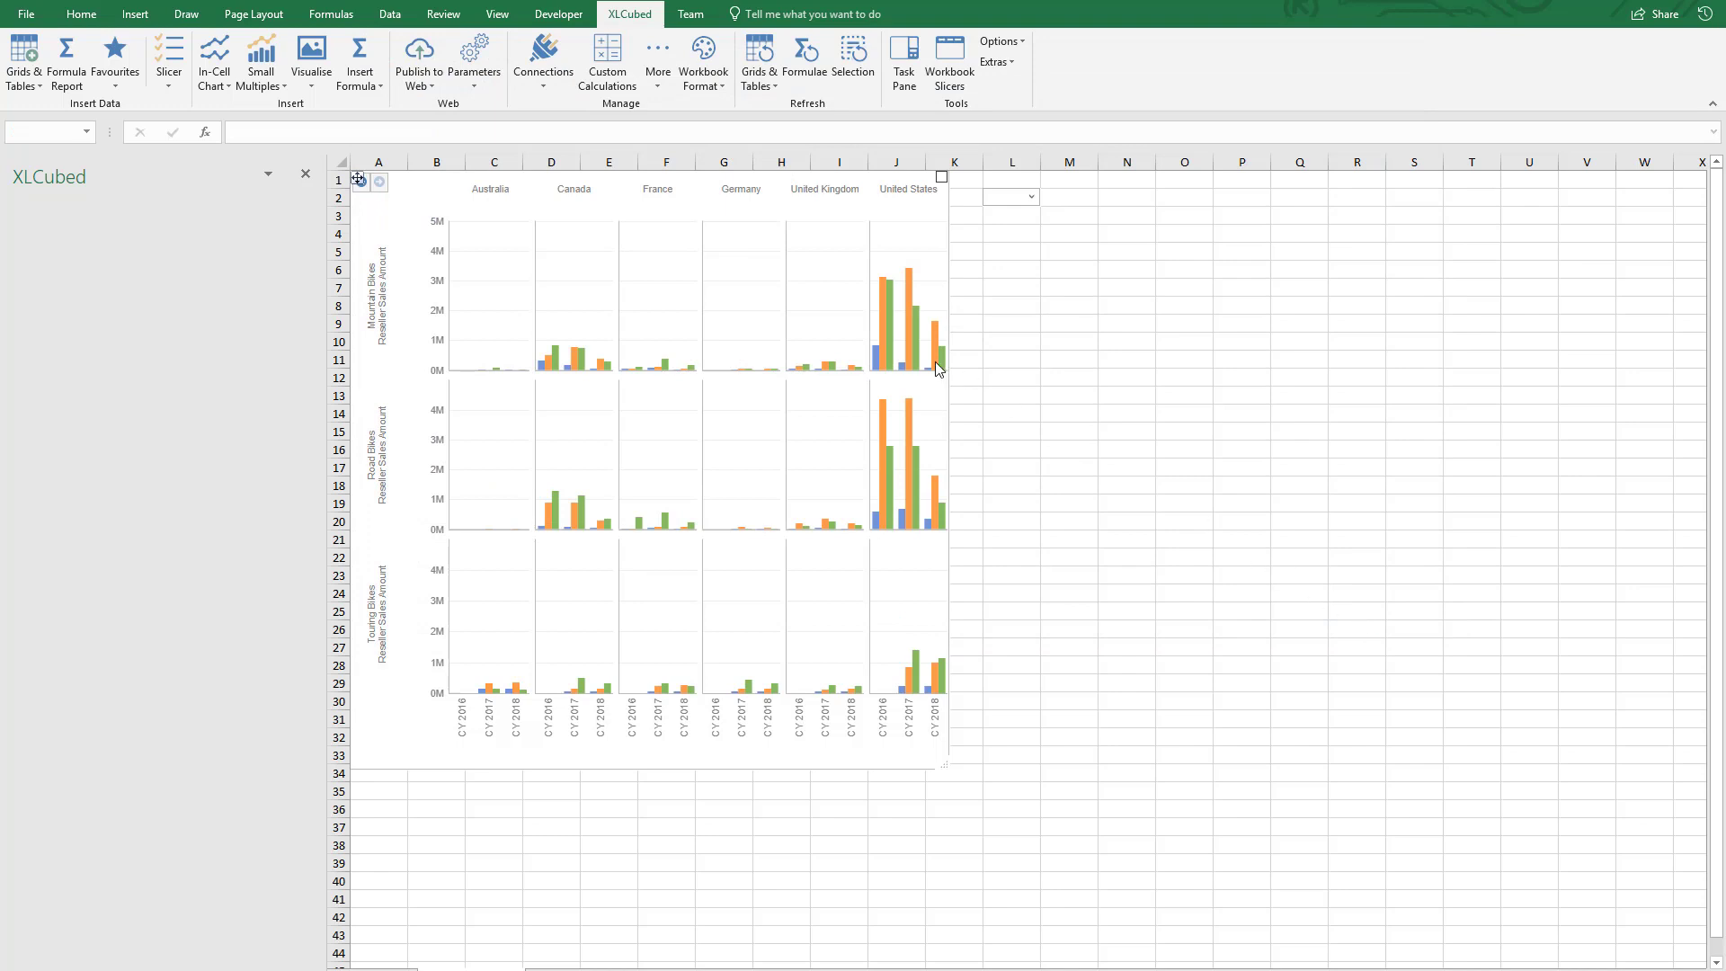
Replace the chart's fixed Country selection with a link to the Geography slicer
left_click(777, 215)
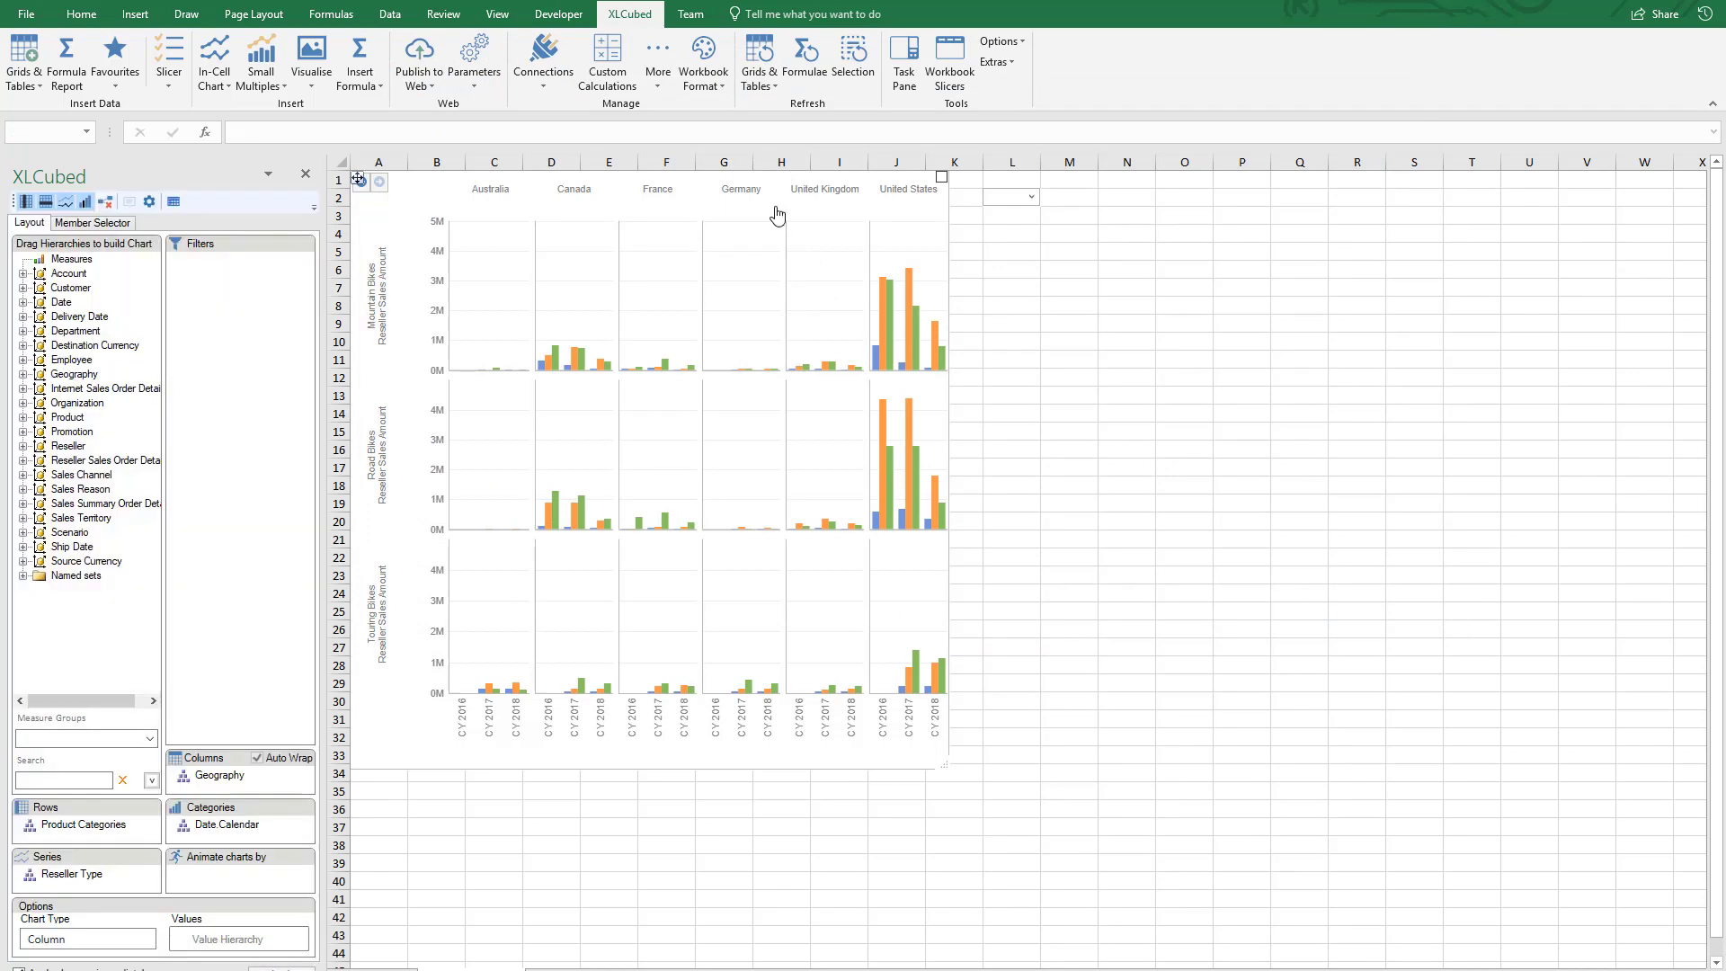
double_click(239, 784)
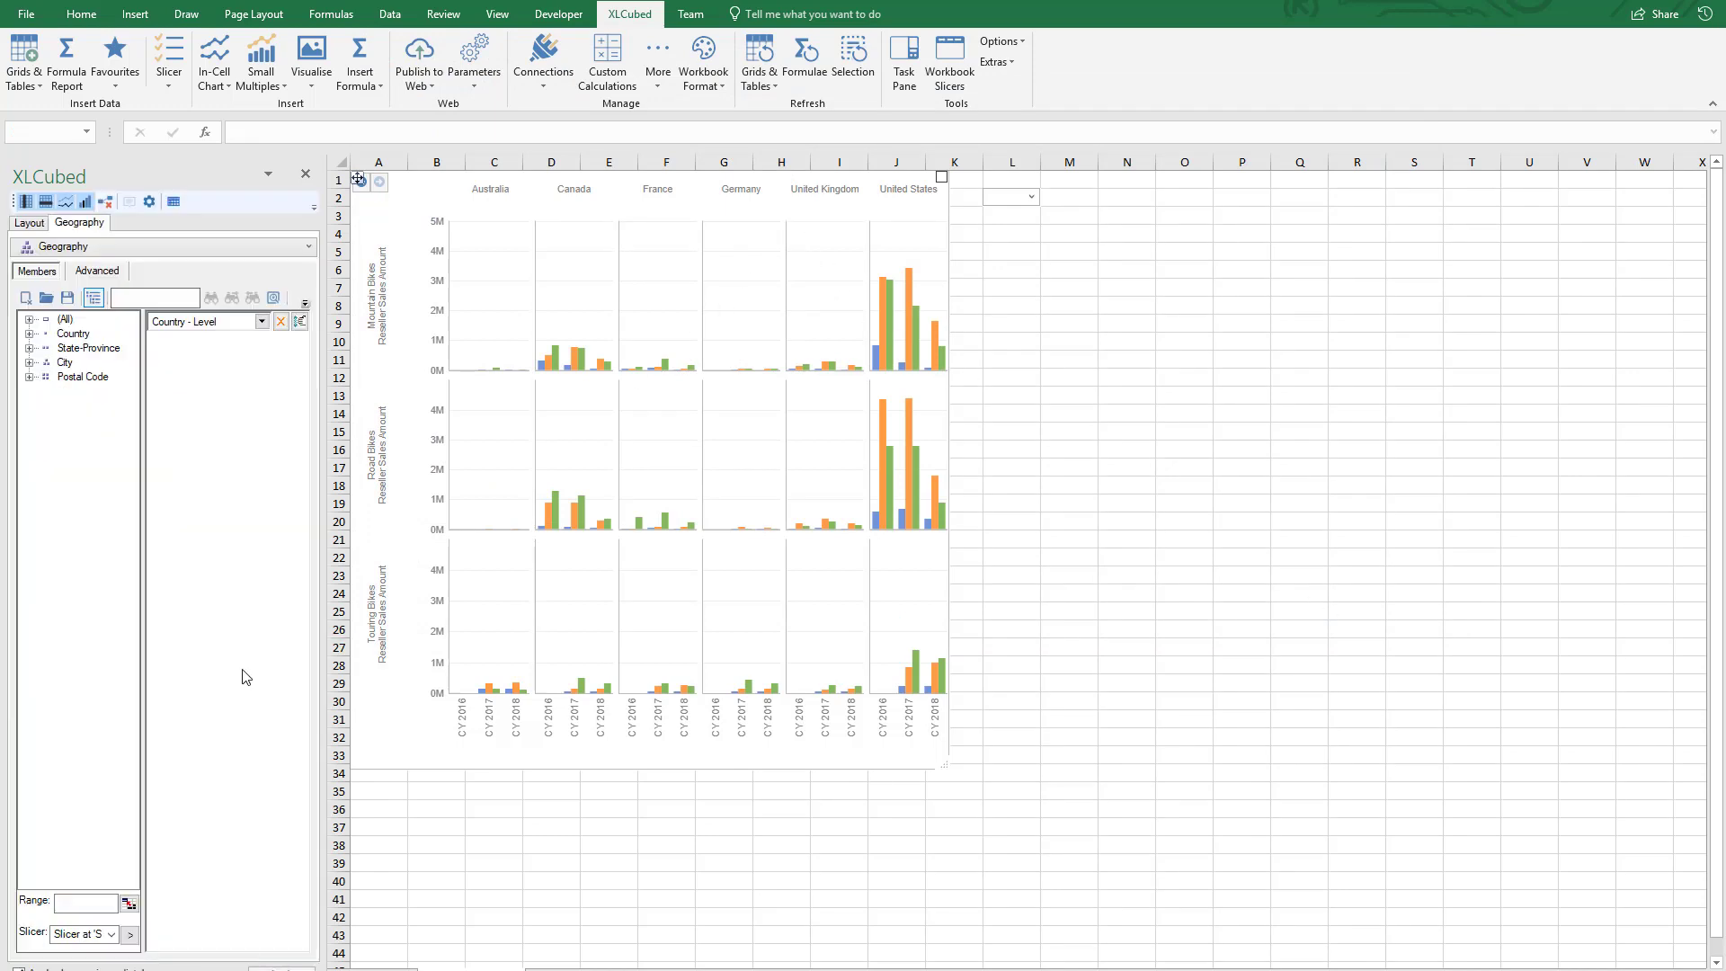
double_click(271, 320)
left_click(131, 935)
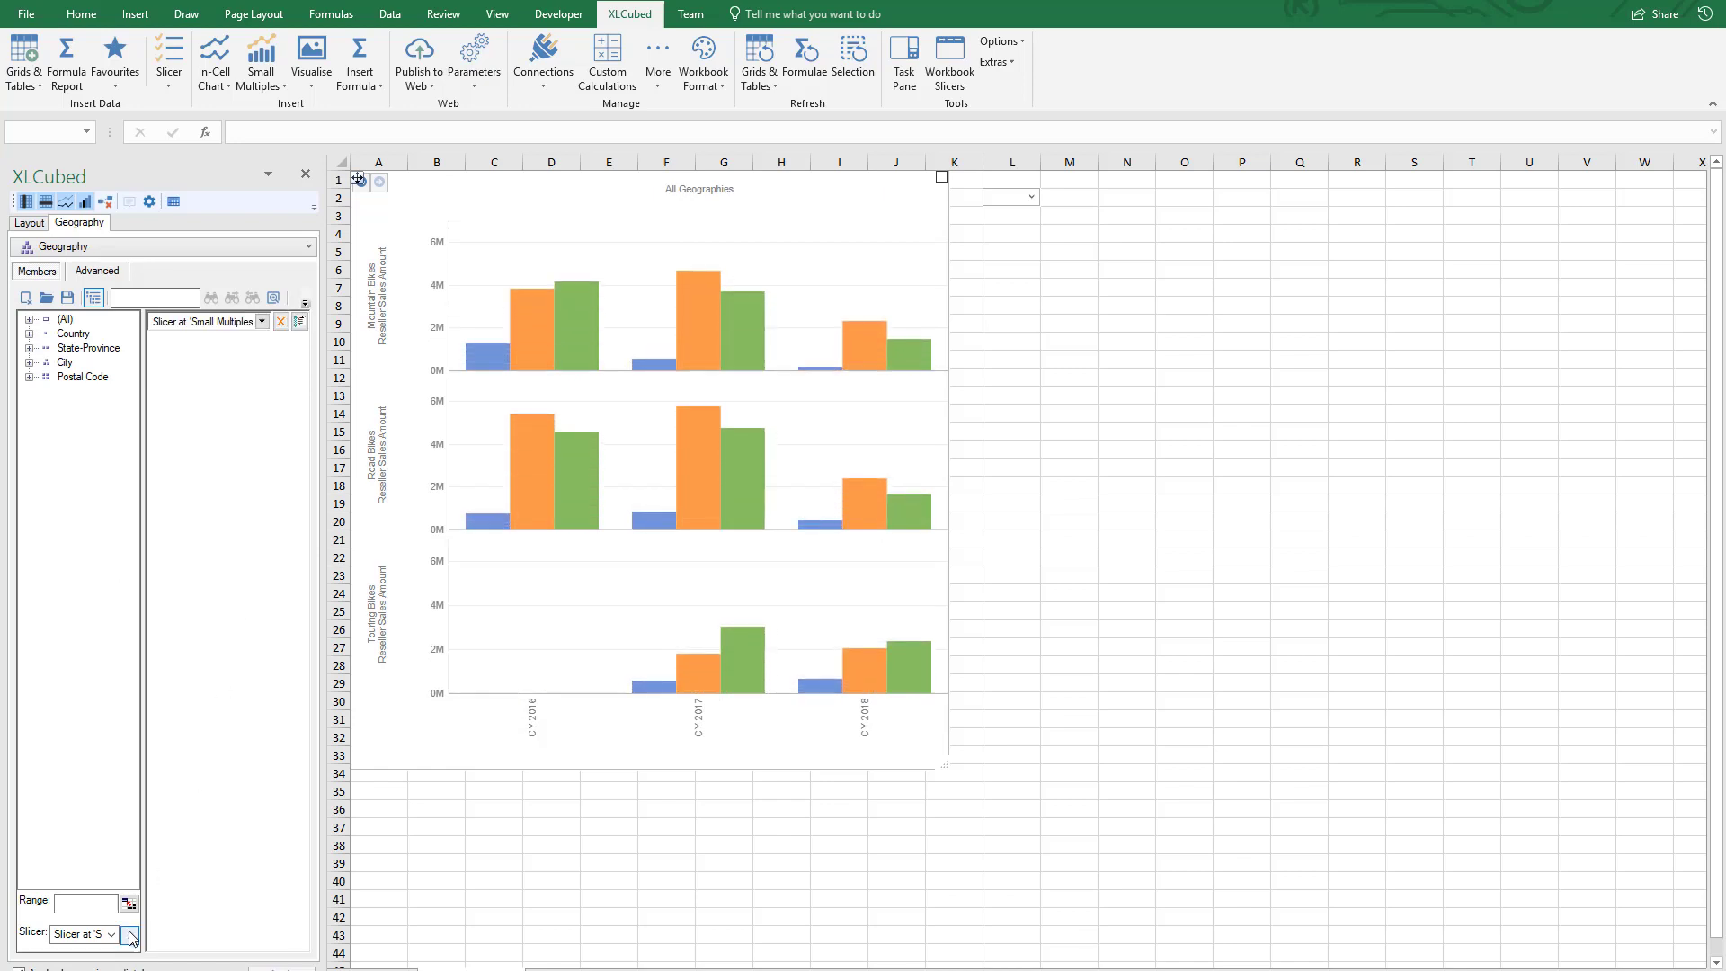
Select Canada, France and Germany in the Geography slicer
left_click(1026, 198)
left_click(998, 238)
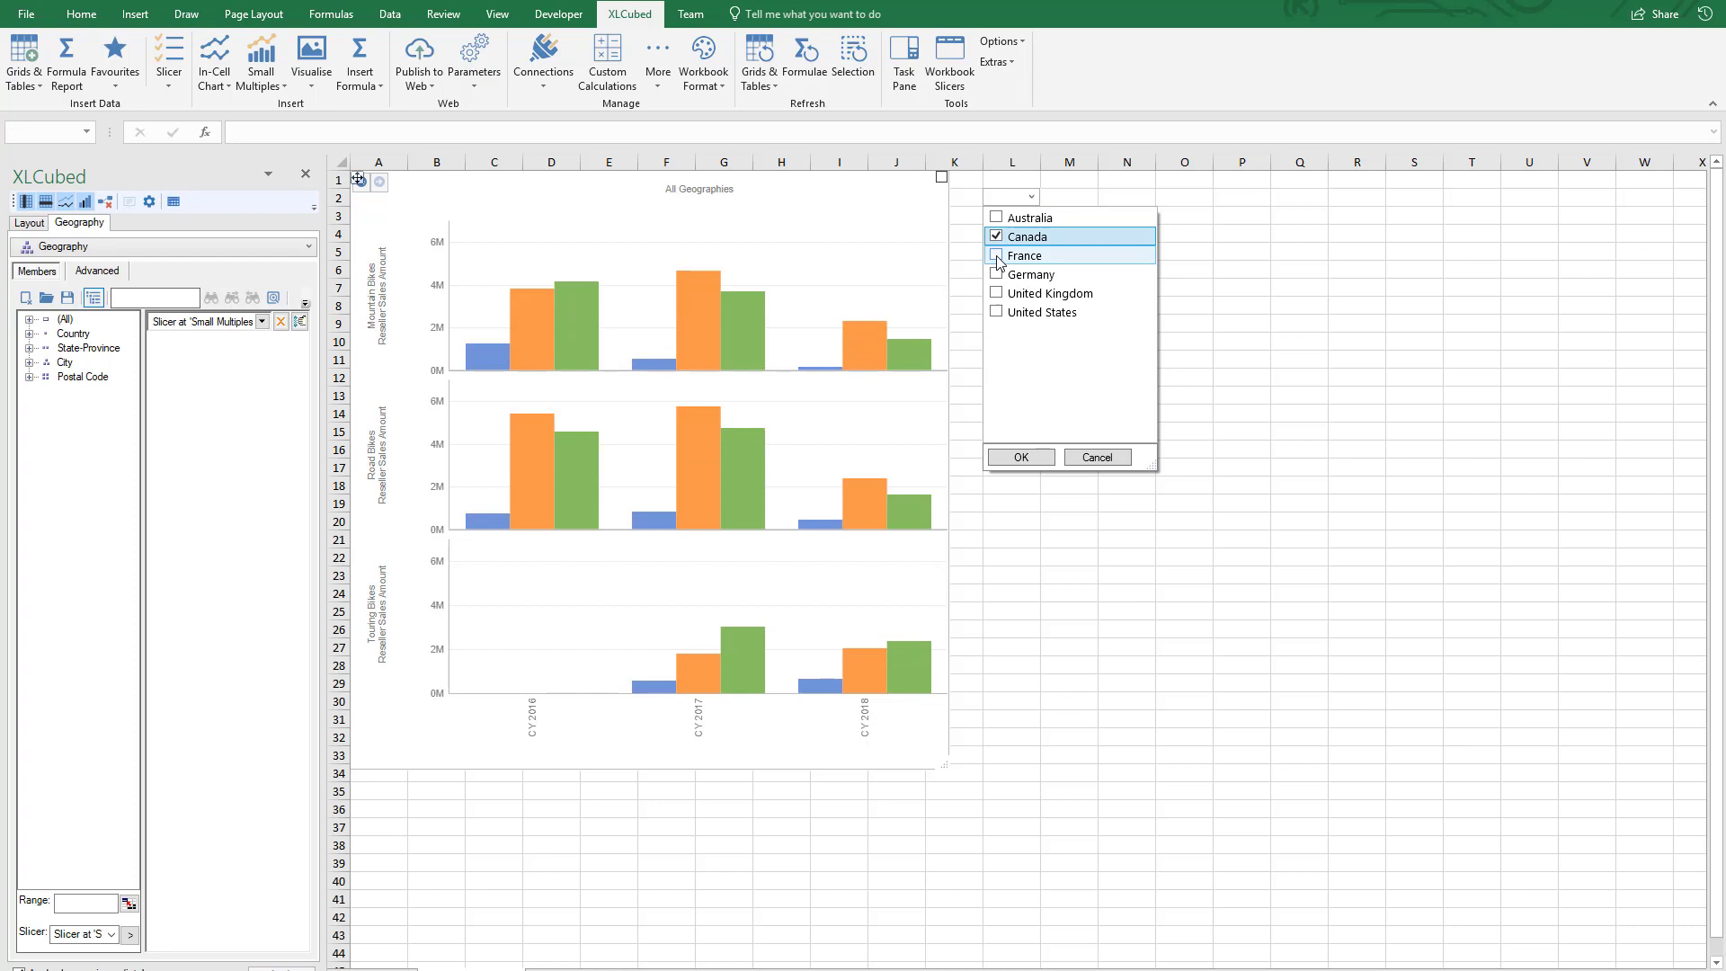
left_click(997, 256)
left_click(998, 275)
left_click(1022, 458)
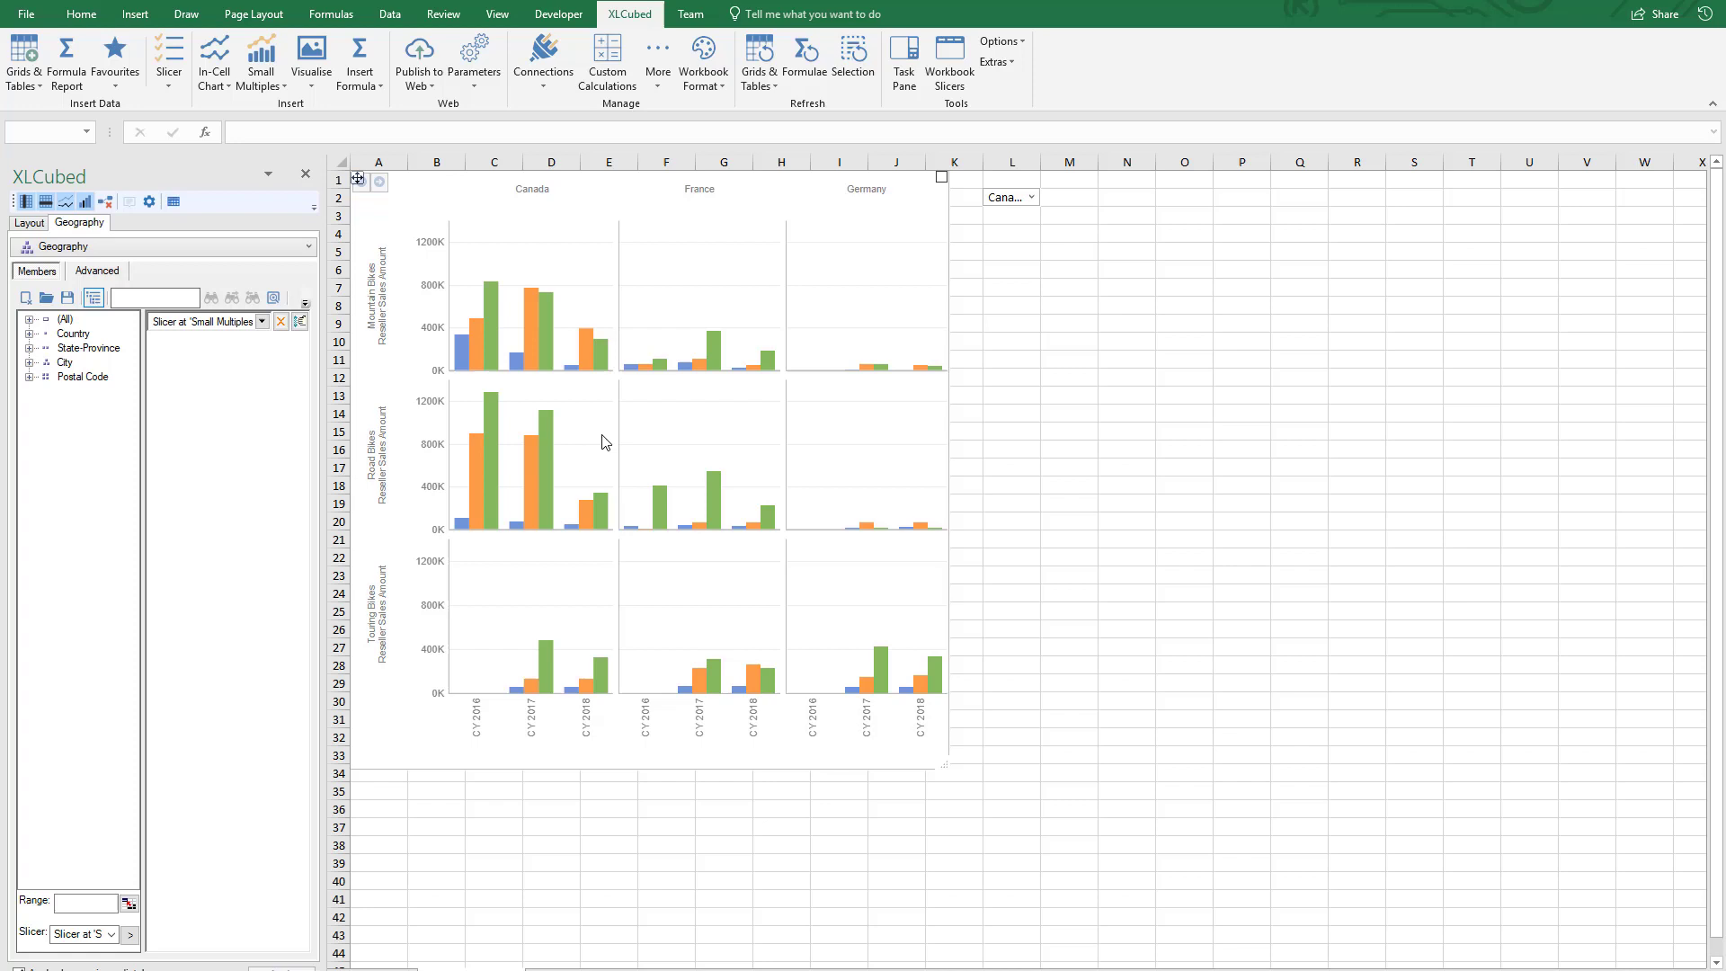
right_click(536, 199)
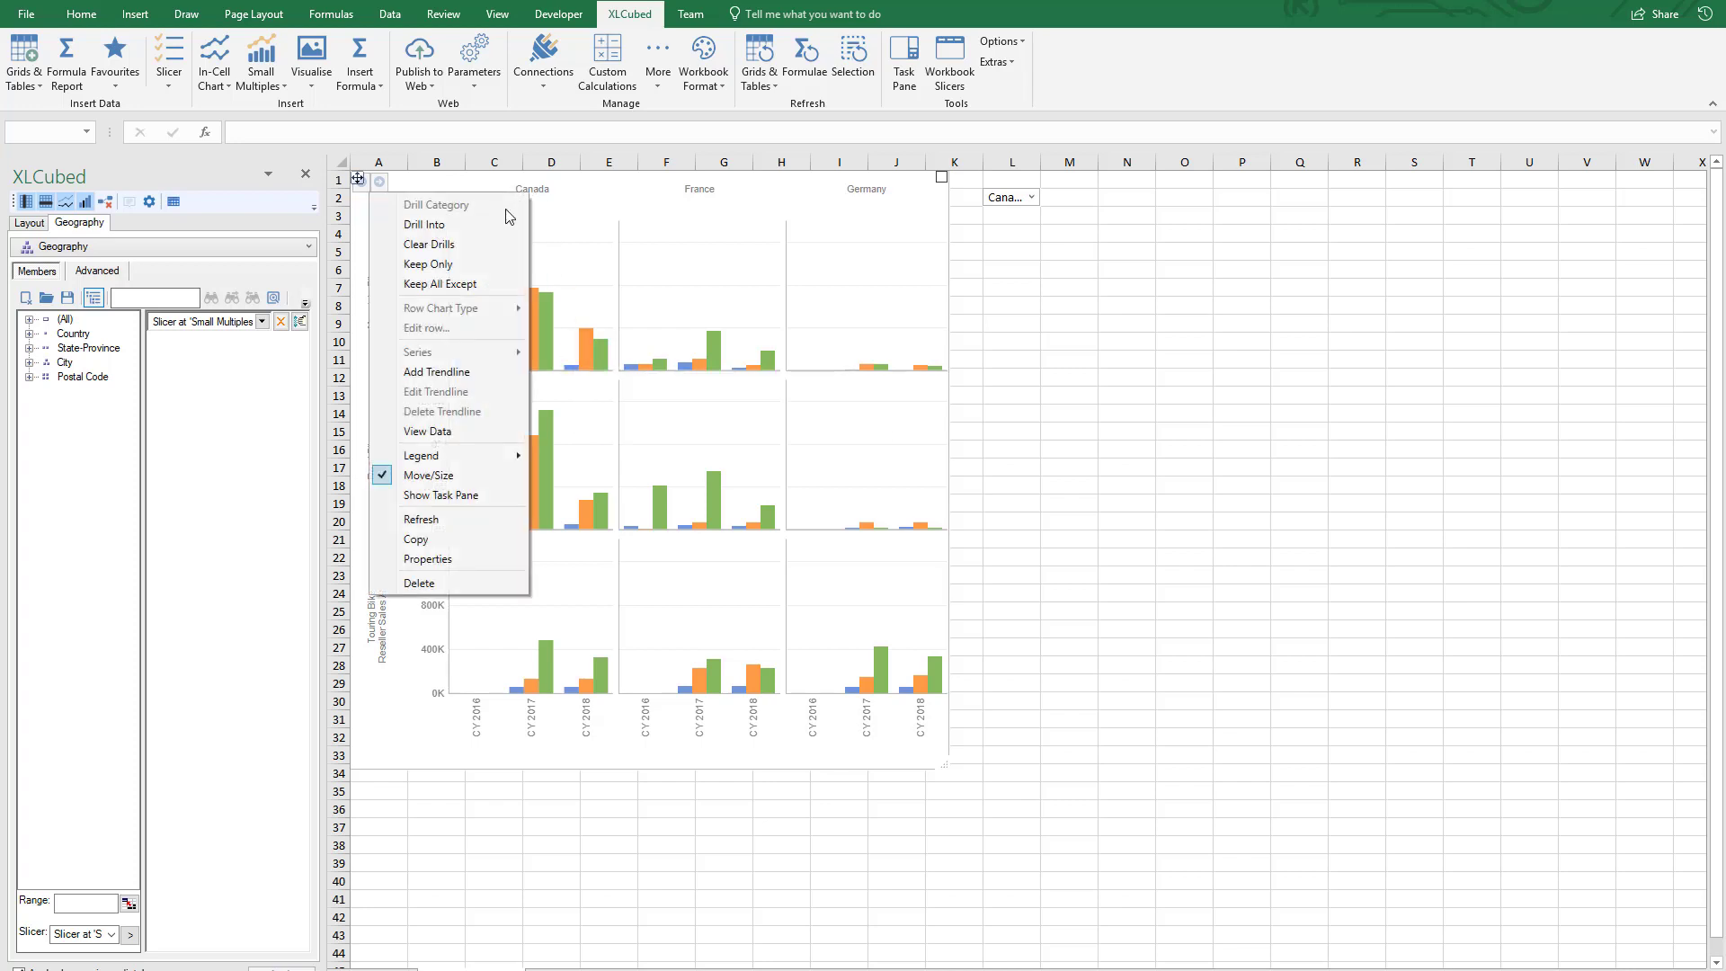
left_click(478, 225)
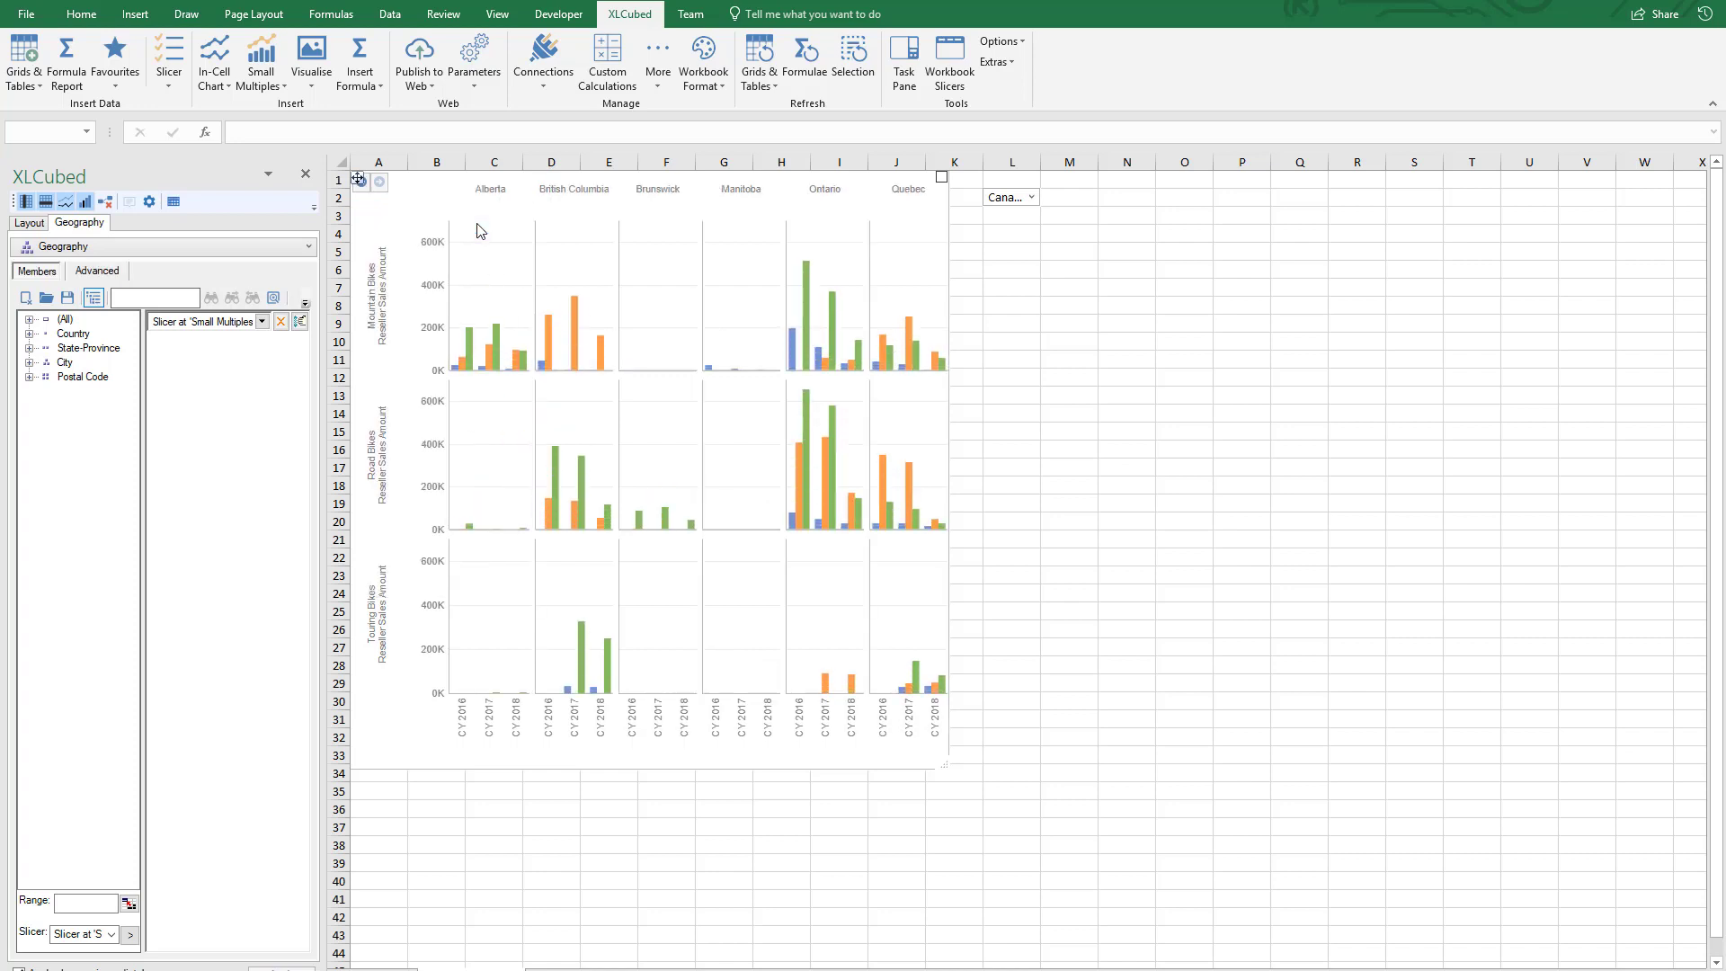
right_click(551, 196)
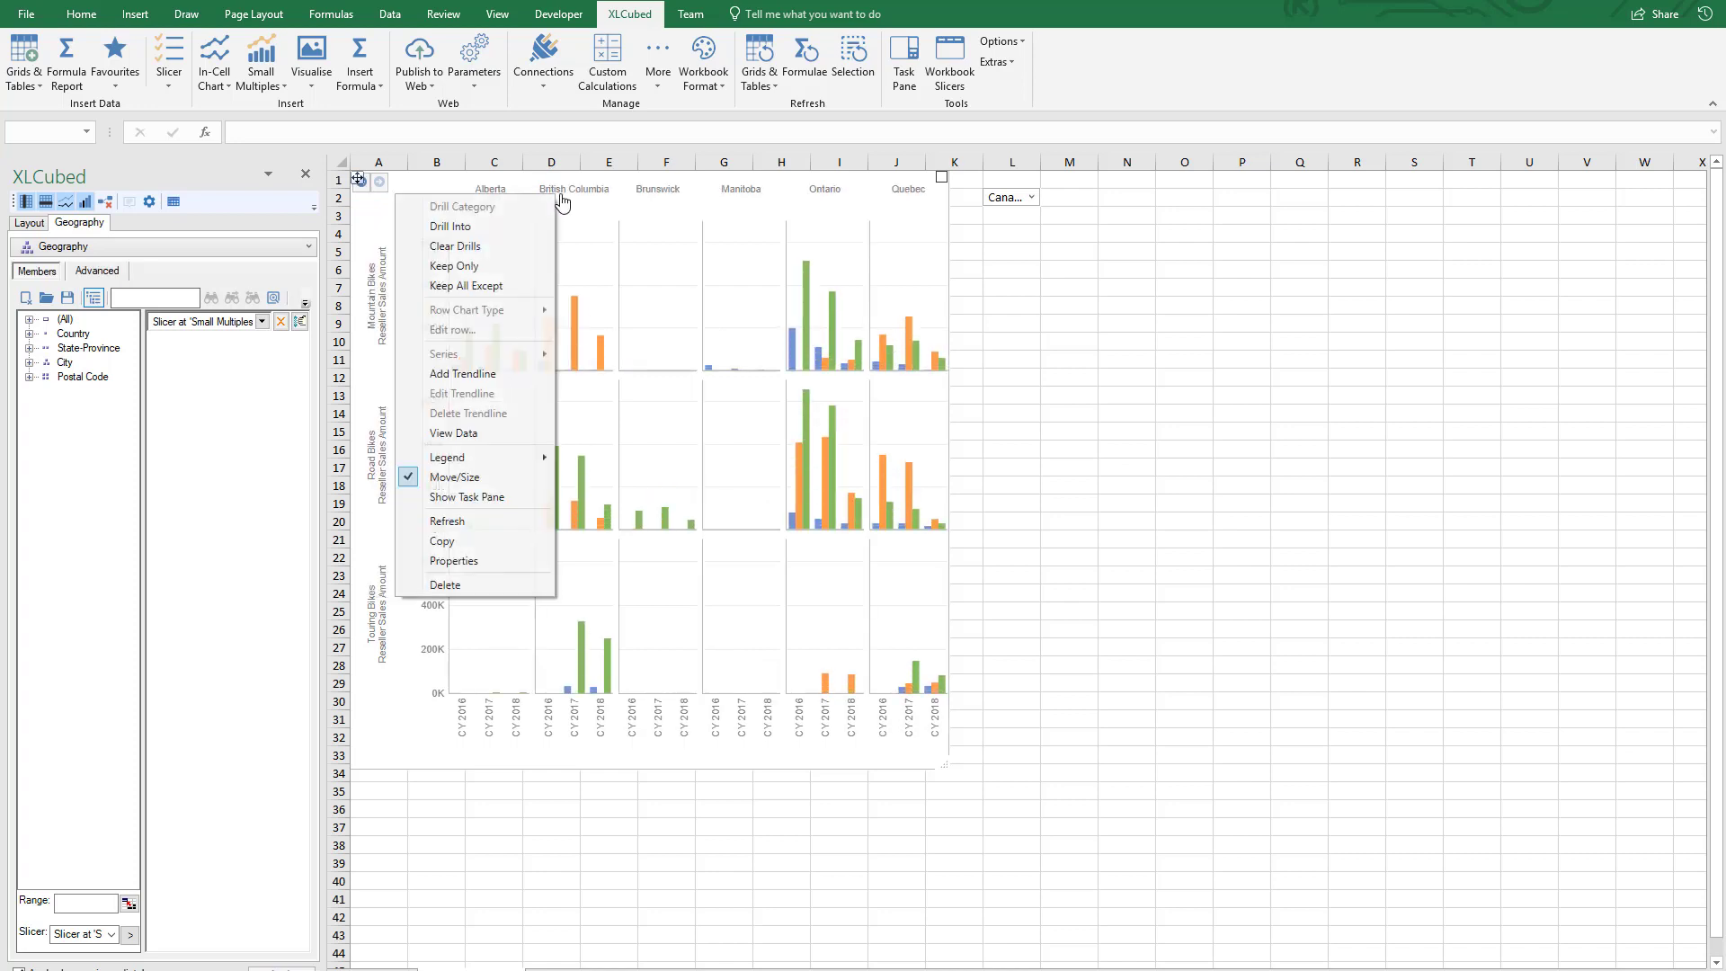
left_click(526, 230)
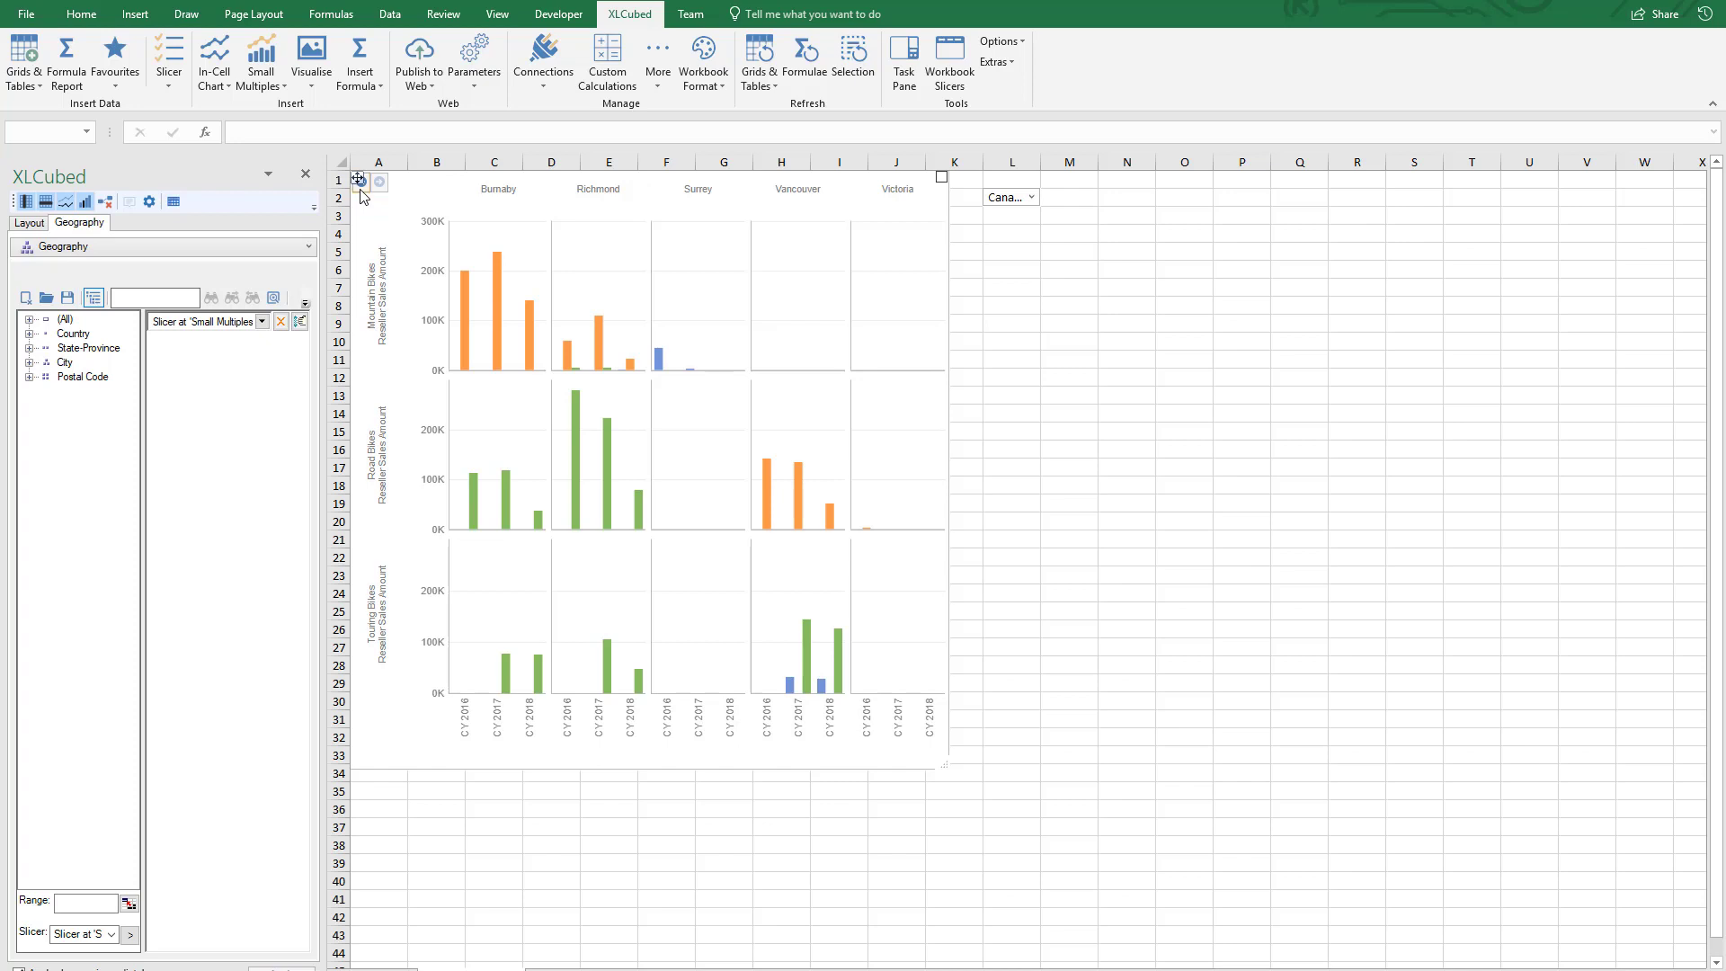
left_click(361, 190)
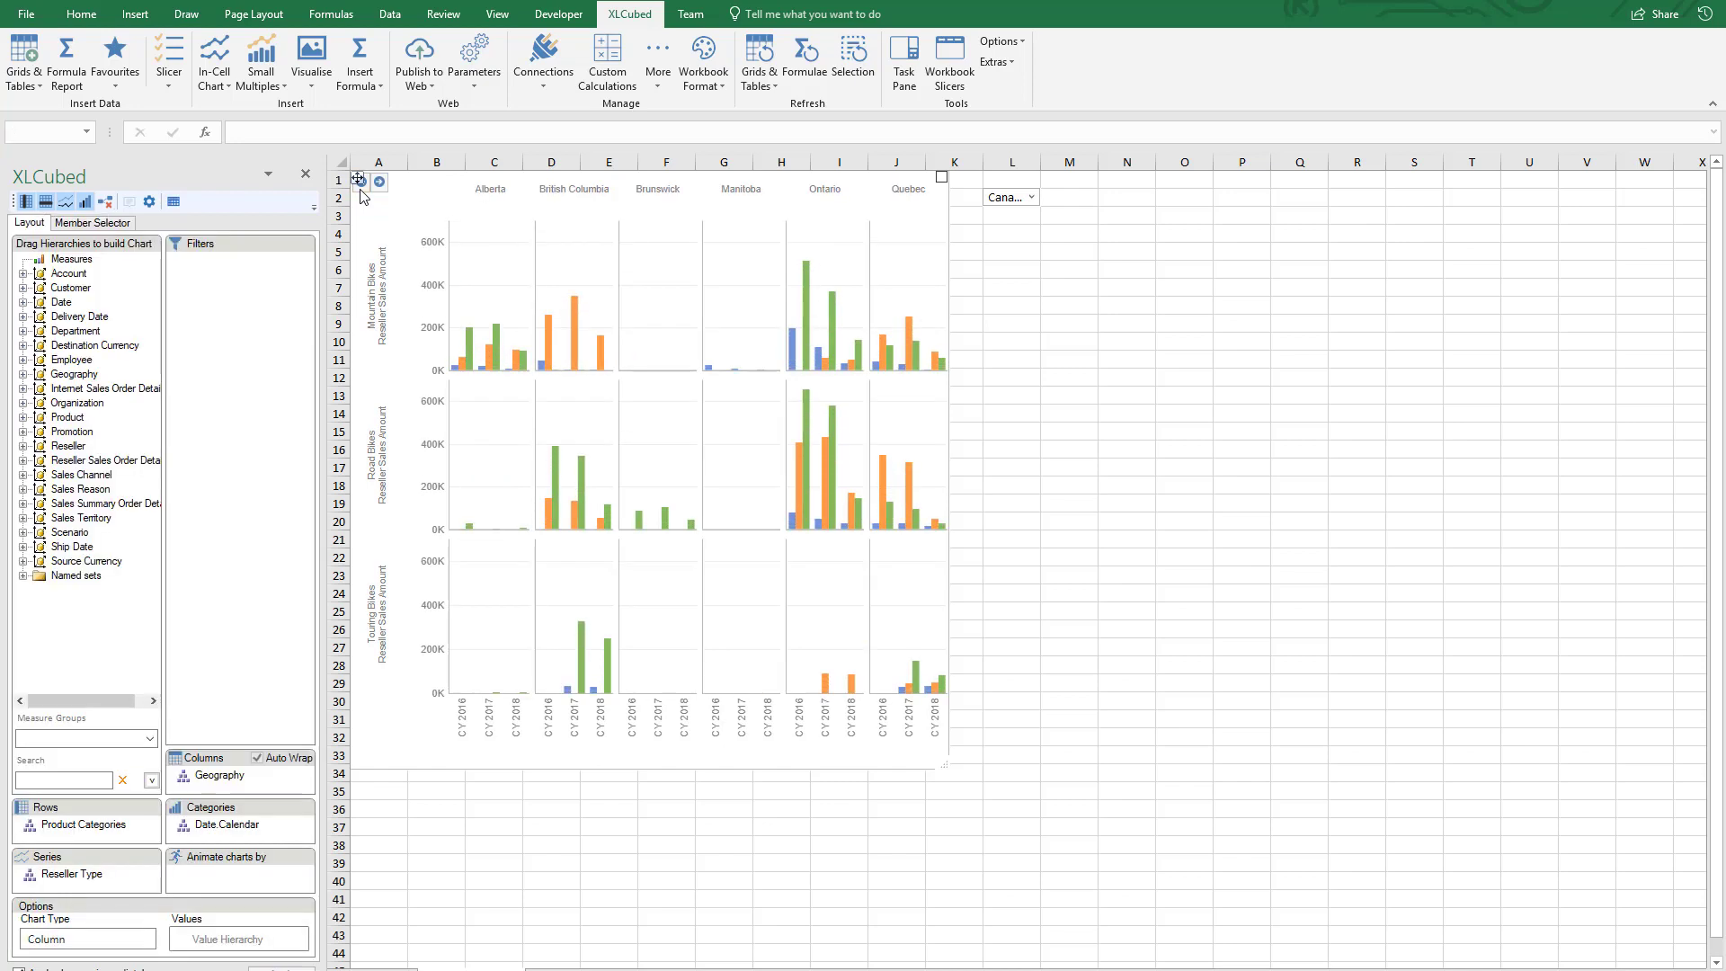
right_click(426, 204)
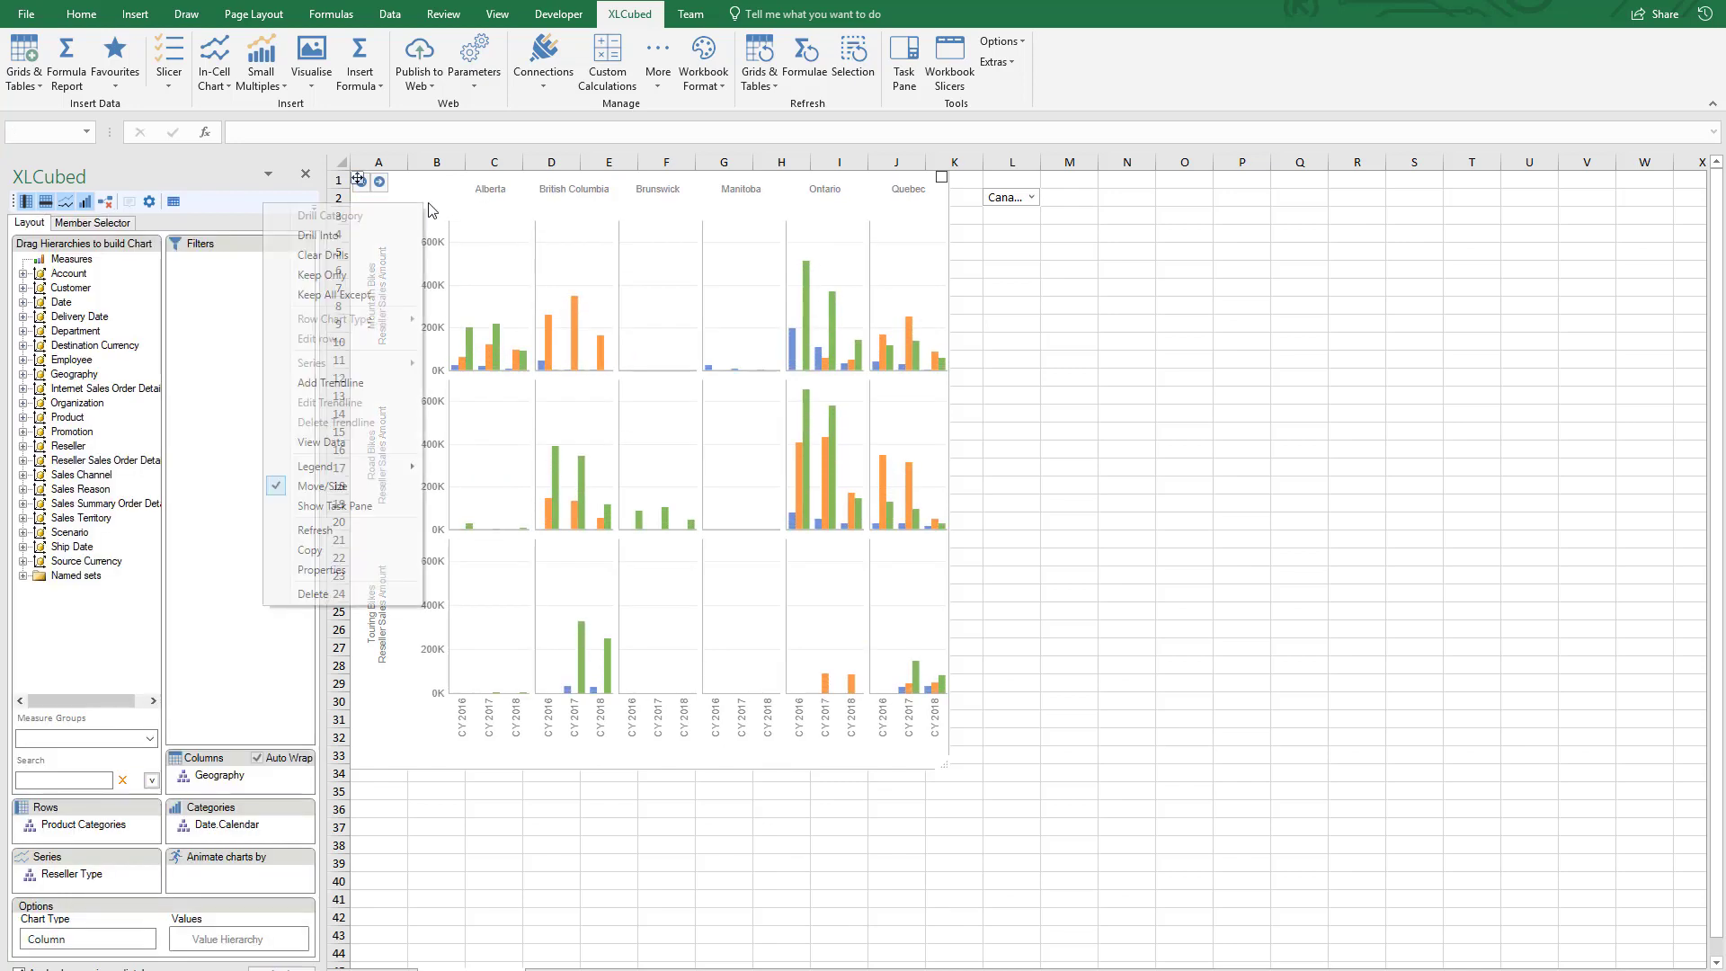
left_click(404, 255)
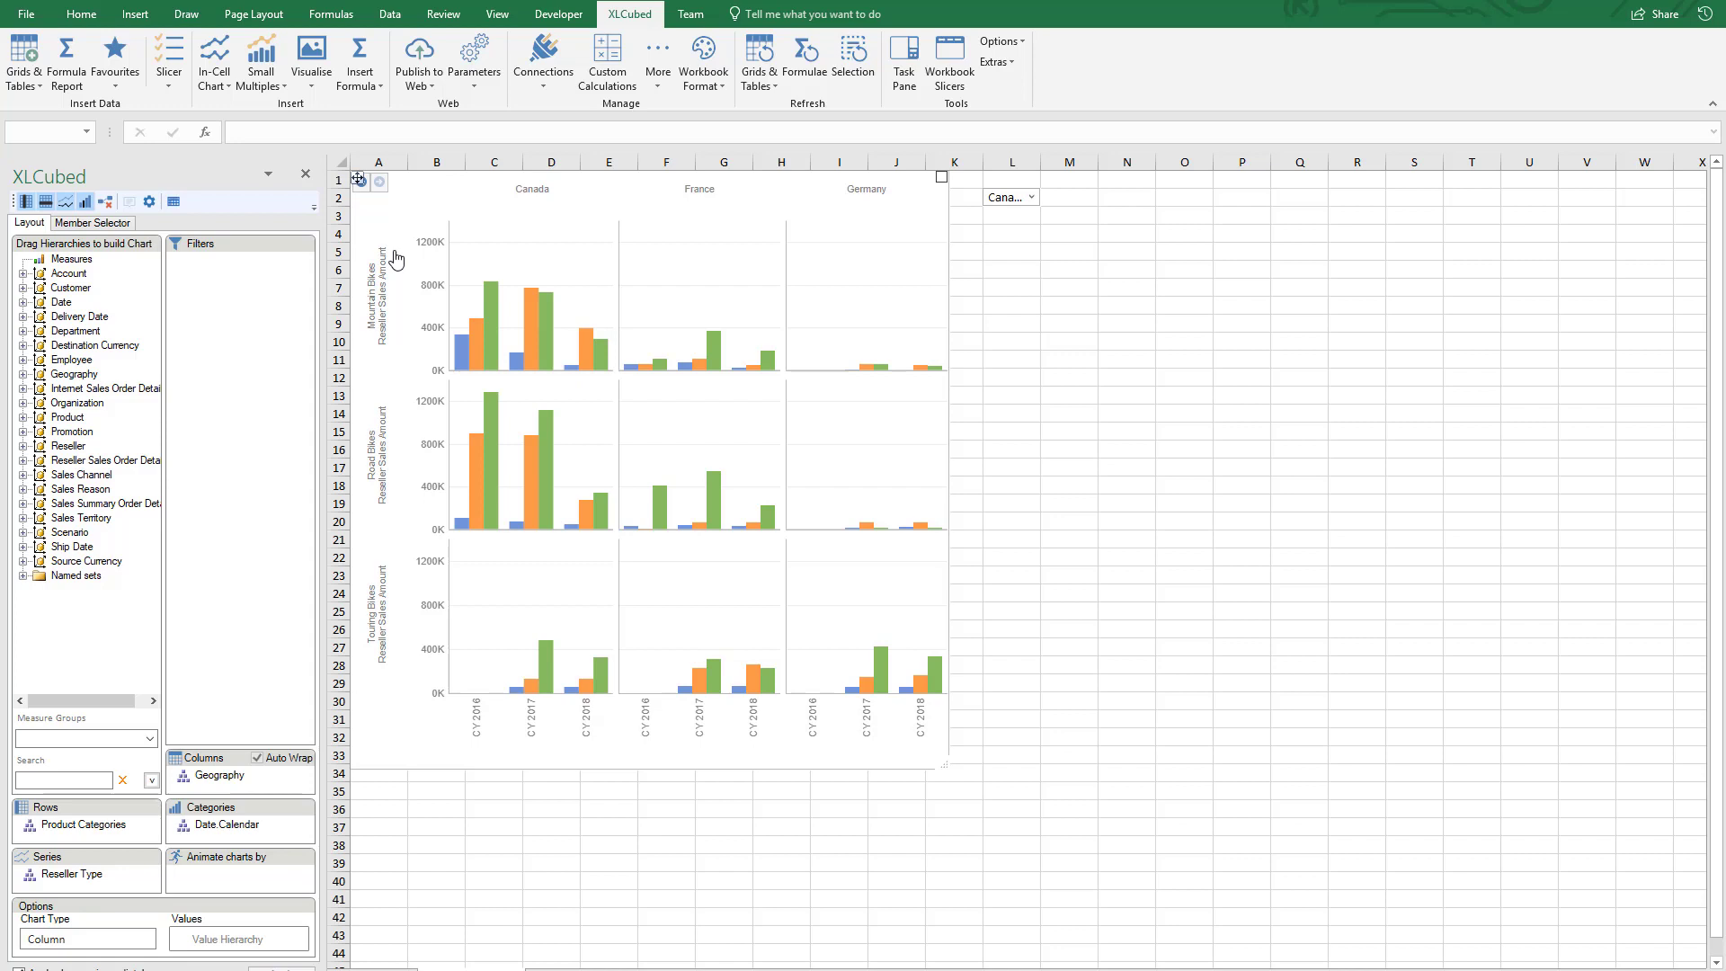
right_click(580, 438)
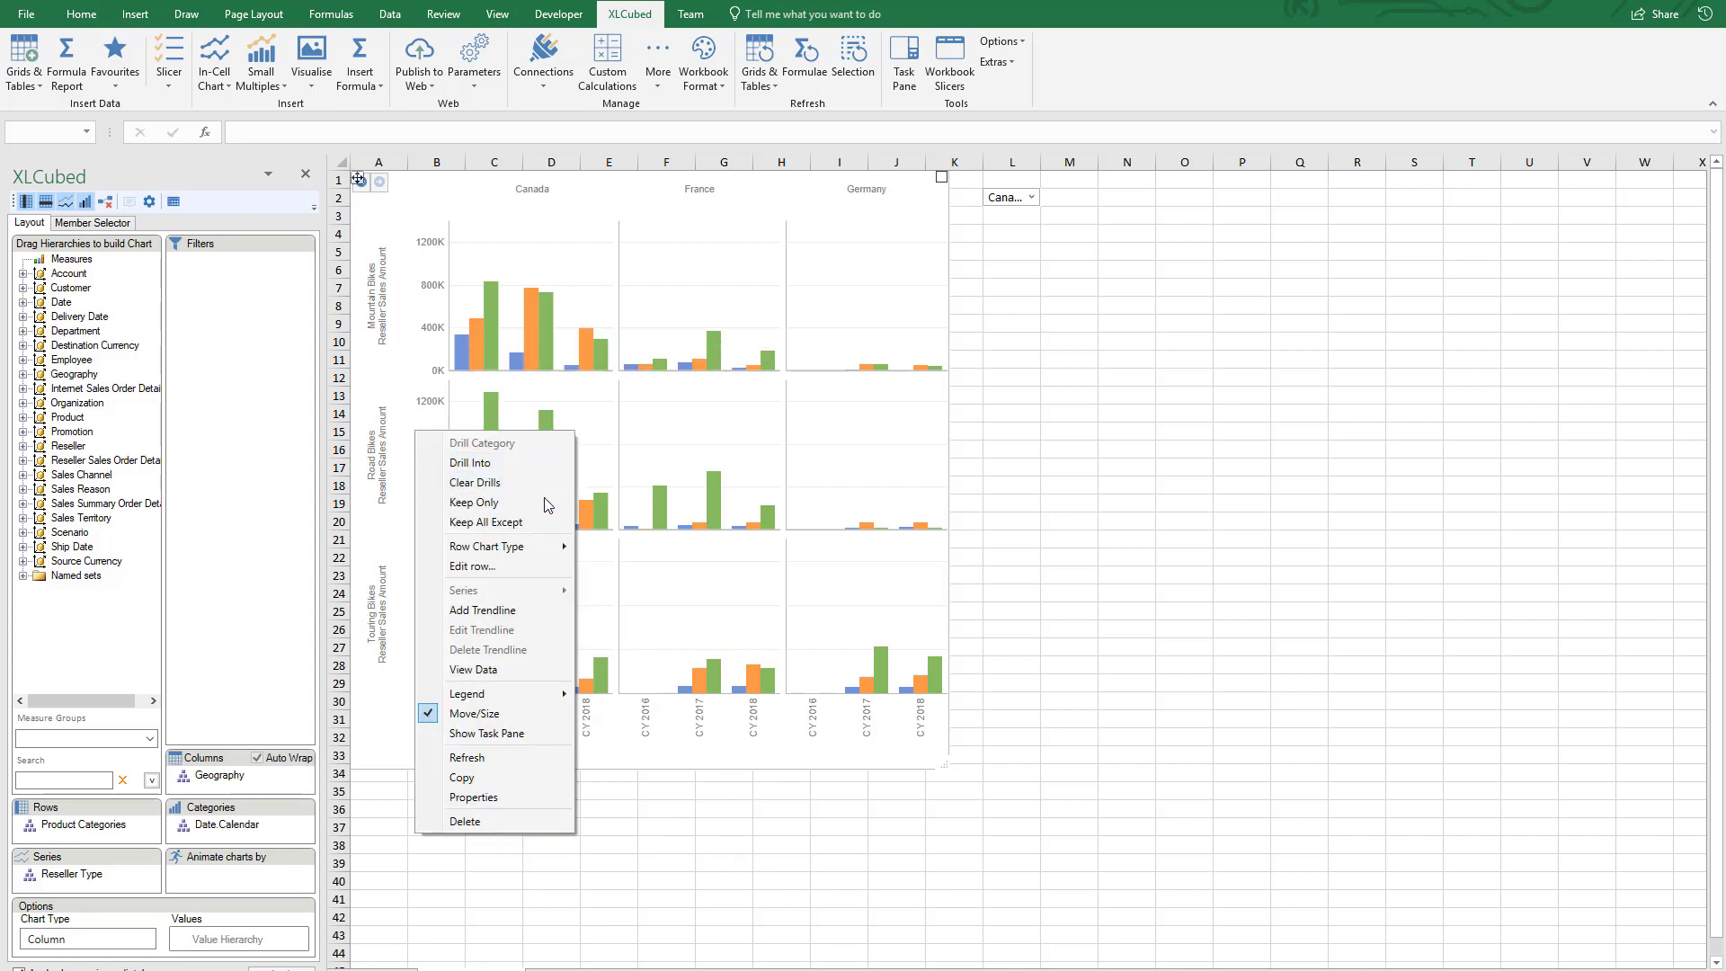
left_click(543, 498)
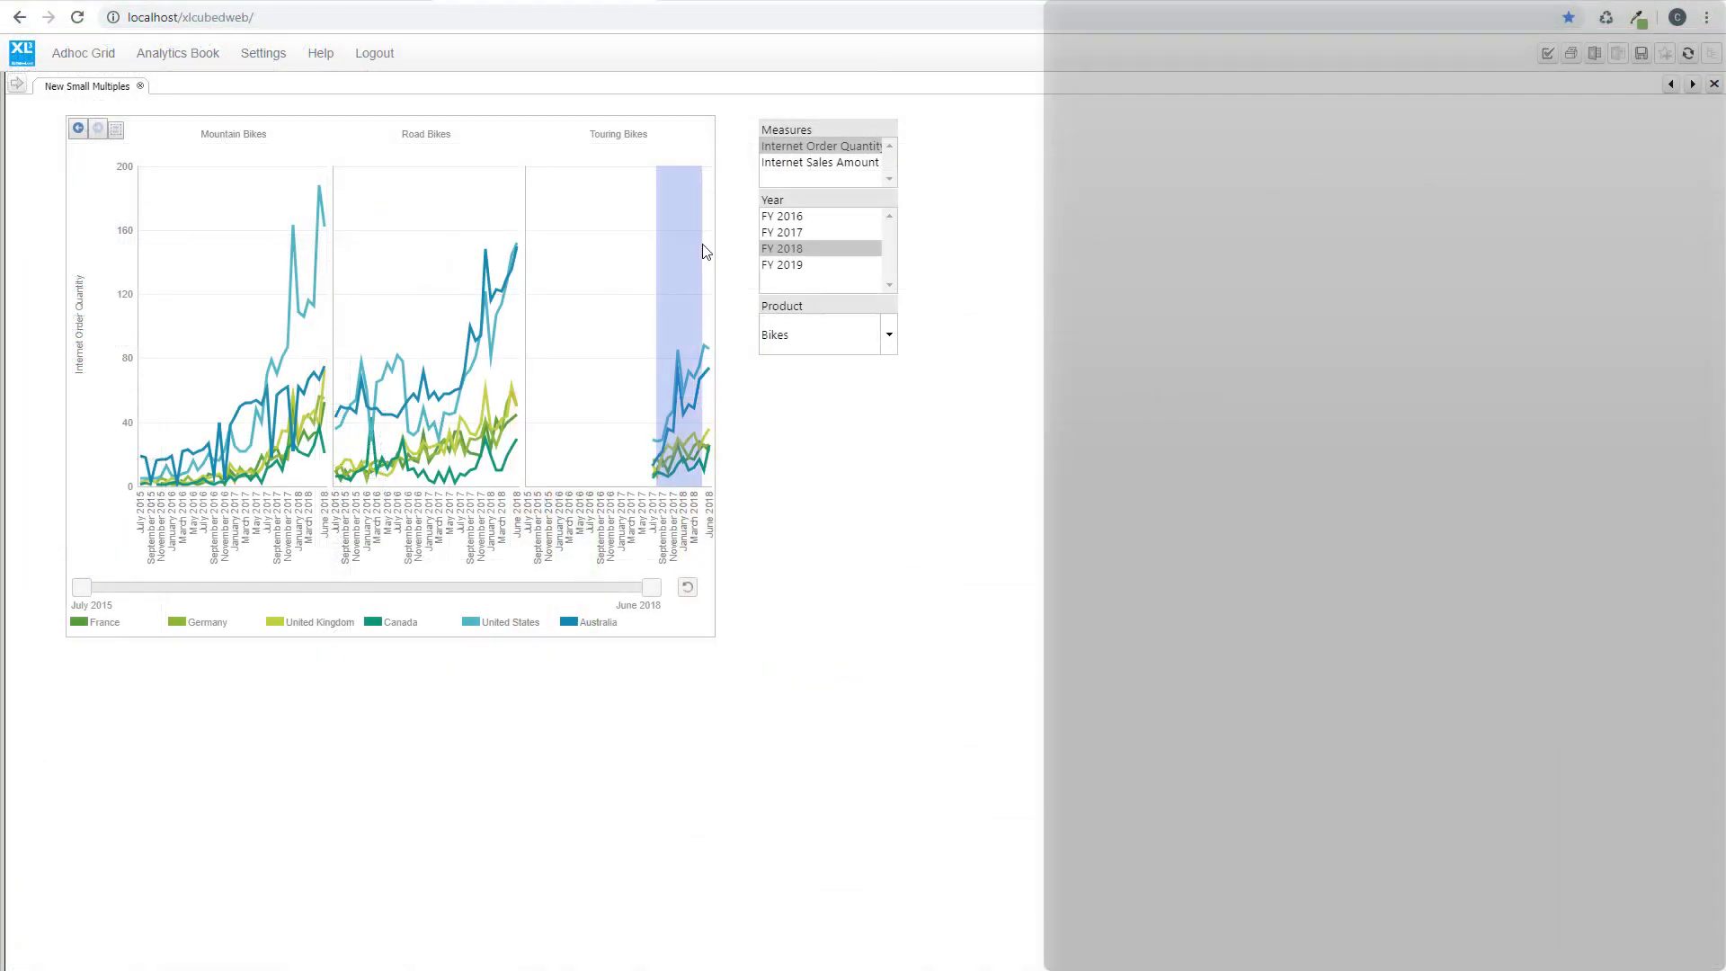
Zoom the panels to August 2017–May 2018, then focus the dashboard on Germany's Road Bikes bar
left_click_drag(706, 252, 704, 253)
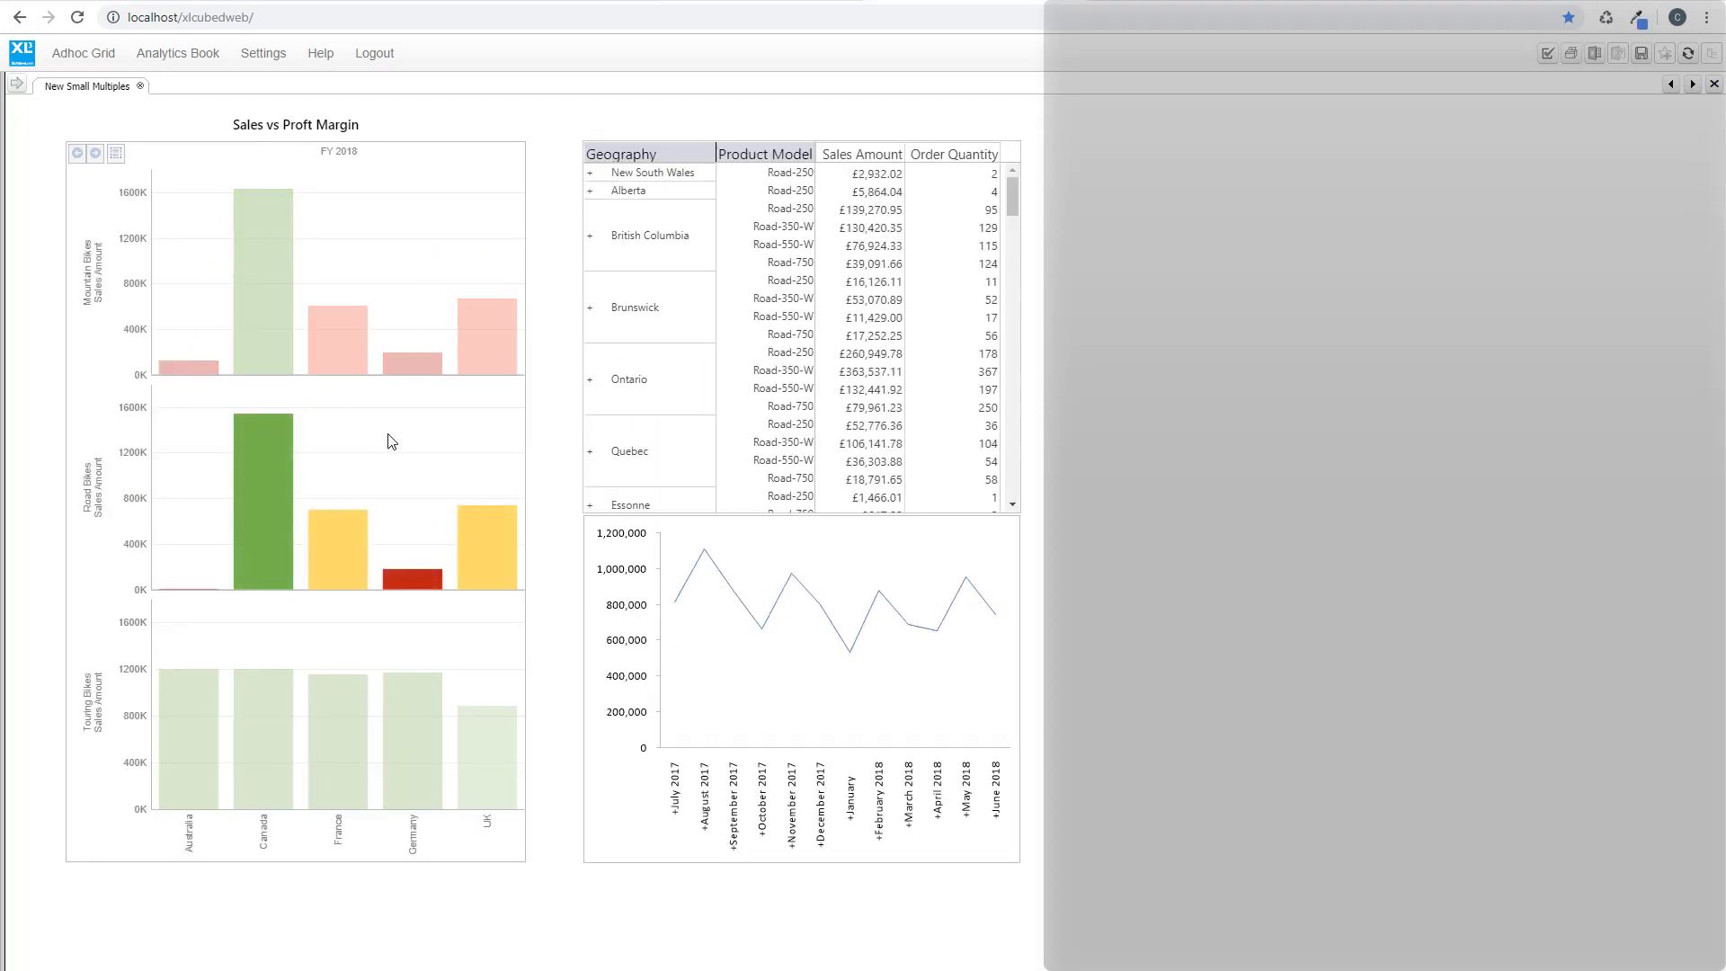
left_click(401, 582)
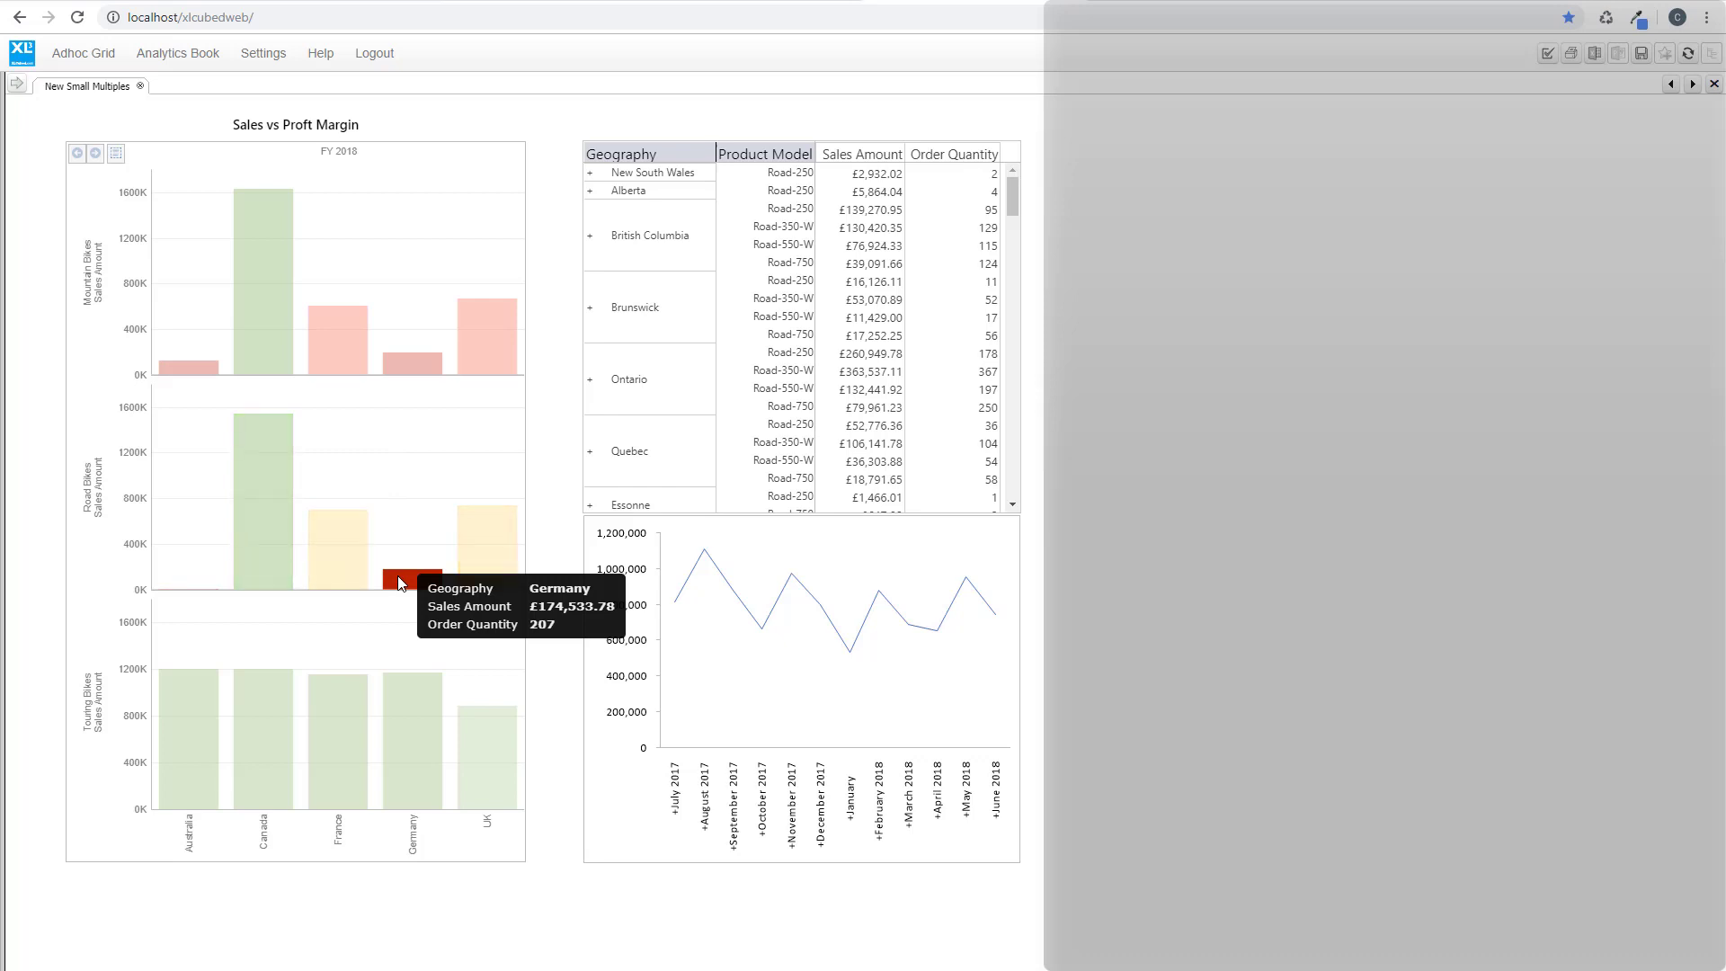